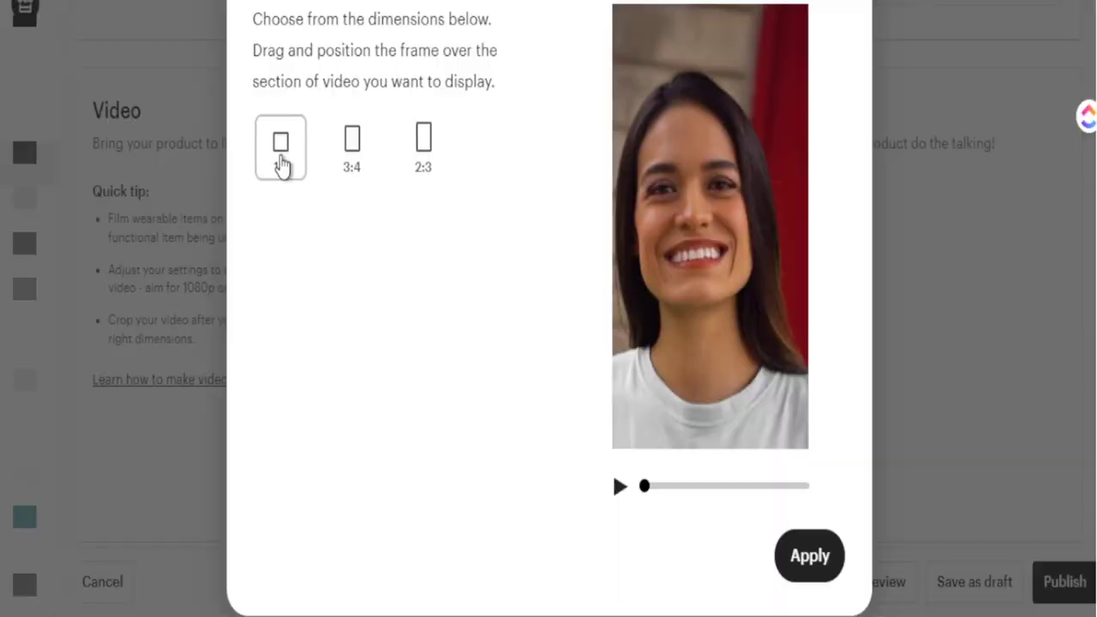
Compare 1:1 and 3:4 crops, then settle on 2:3 framed on the Baseball Mom shirt shot.
{"action": "left_click", "coordinate": [282, 165]}
{"action": "left_click", "coordinate": [350, 169]}
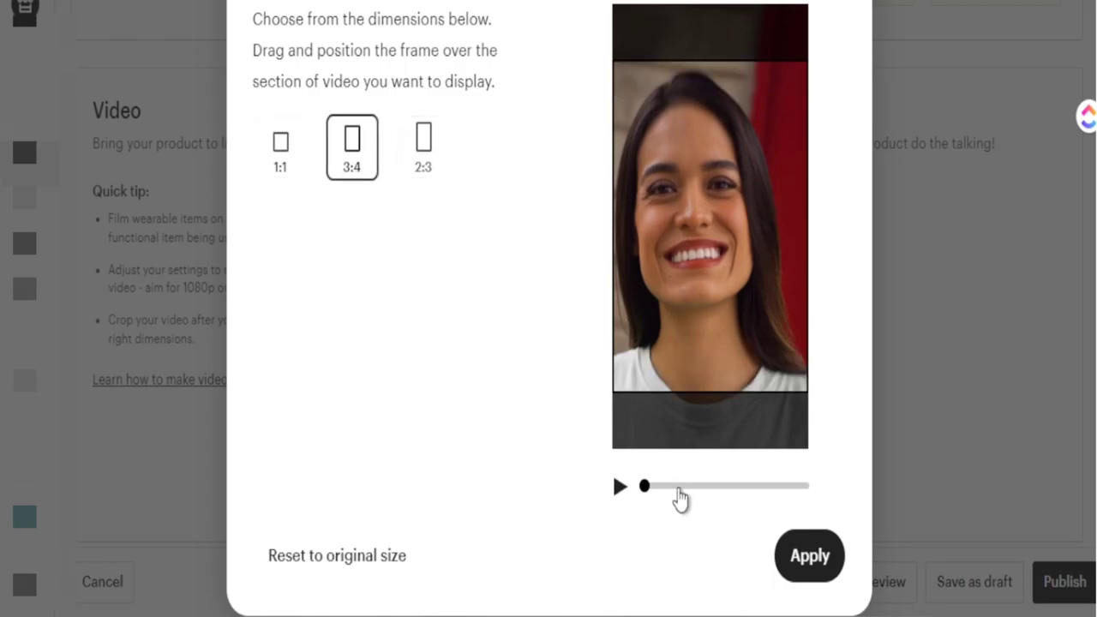
{"action": "left_click", "coordinate": [673, 486]}
{"action": "left_click", "coordinate": [424, 150]}
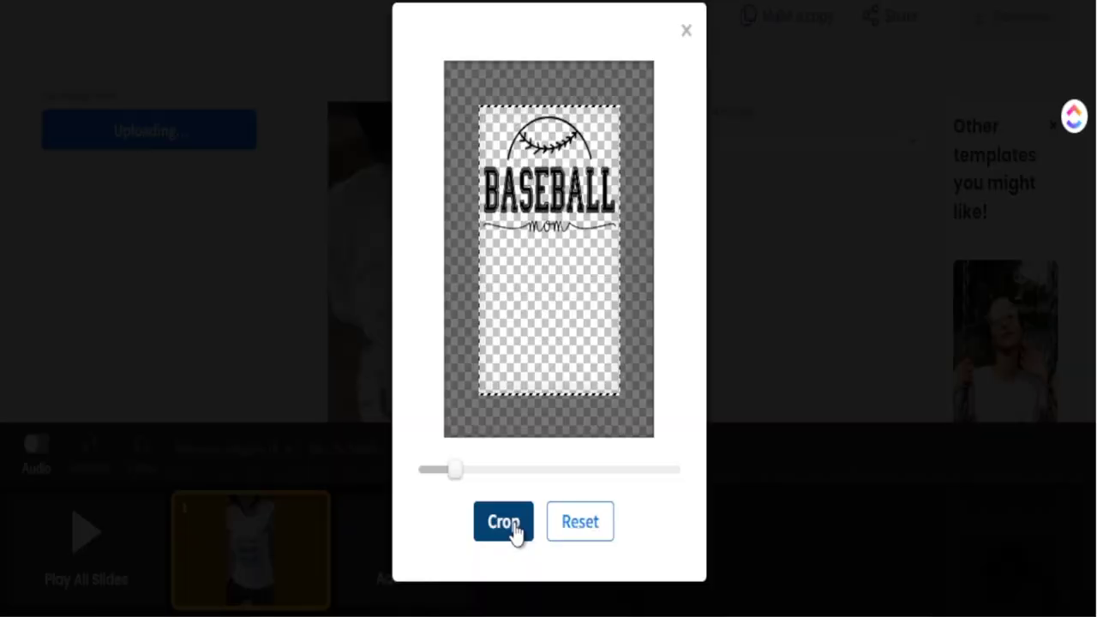
Apply the Placeit crop, then set Etsy's video crop to 3:4 on the shirt frame.
{"action": "left_click", "coordinate": [513, 523]}
{"action": "scroll", "coordinate": [543, 318], "scroll_direction": "down", "scroll_amount": 3}
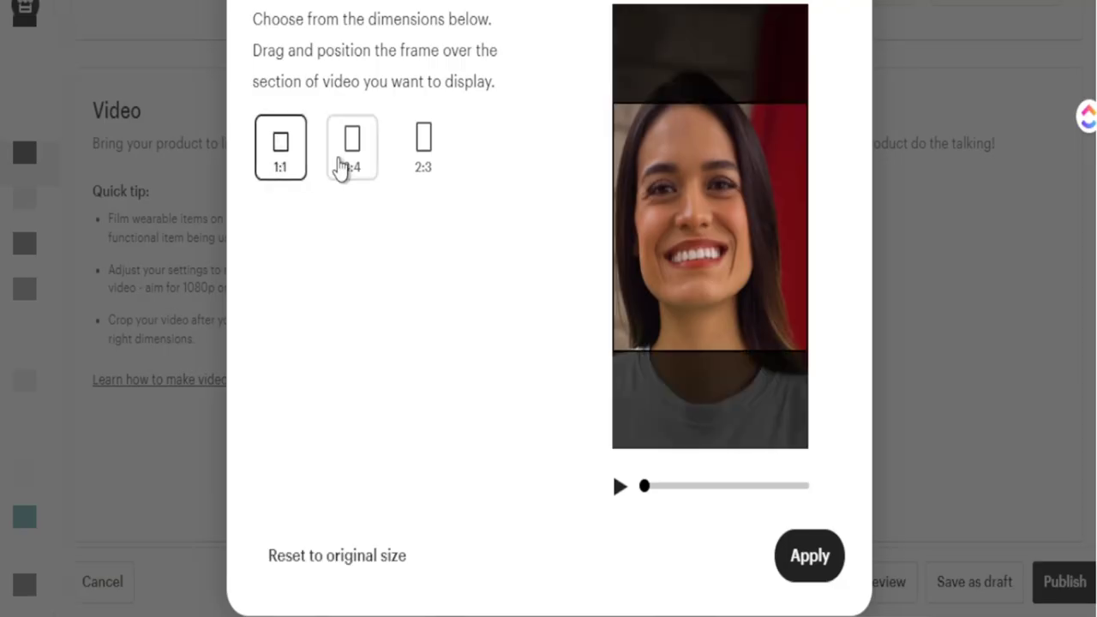
{"action": "left_click", "coordinate": [341, 163]}
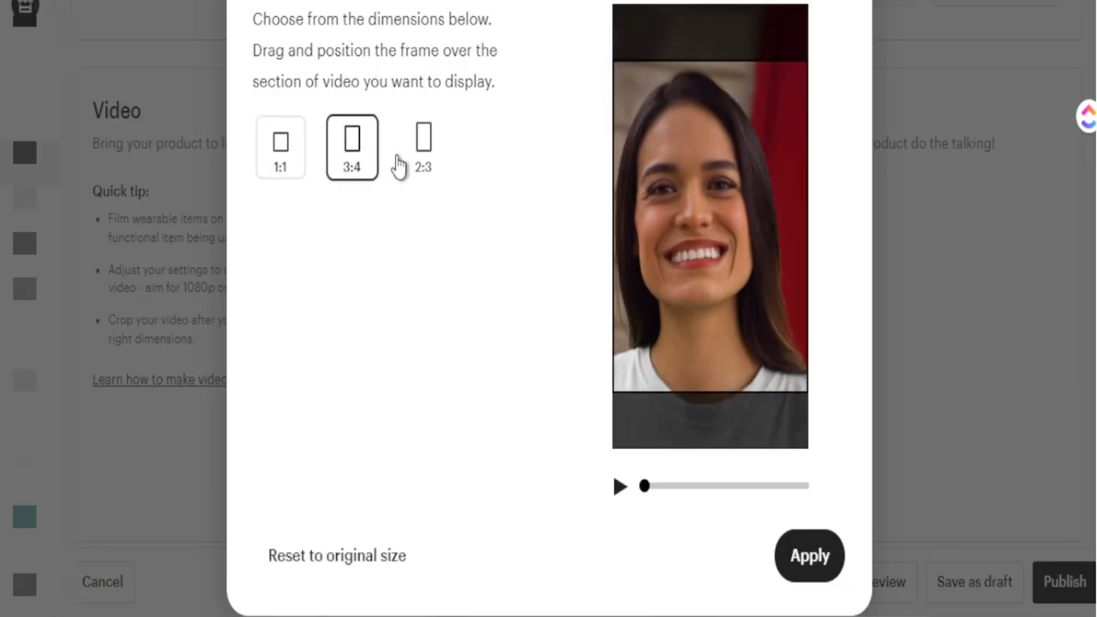
{"action": "left_click", "coordinate": [679, 495]}
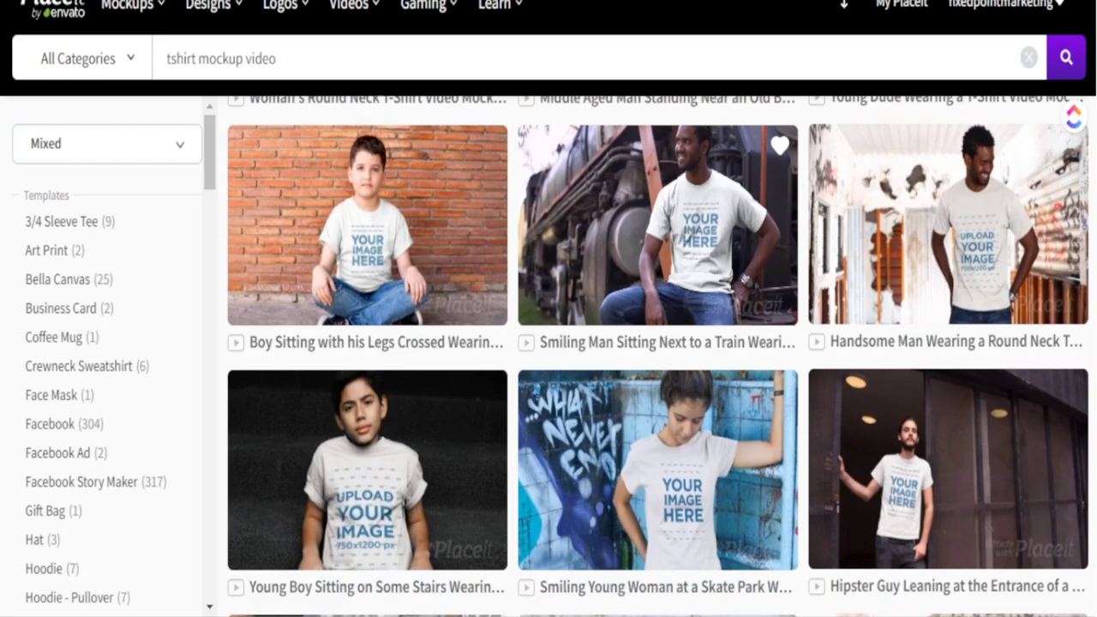
{"action": "scroll", "coordinate": [659, 356], "scroll_direction": "down", "scroll_amount": 6}
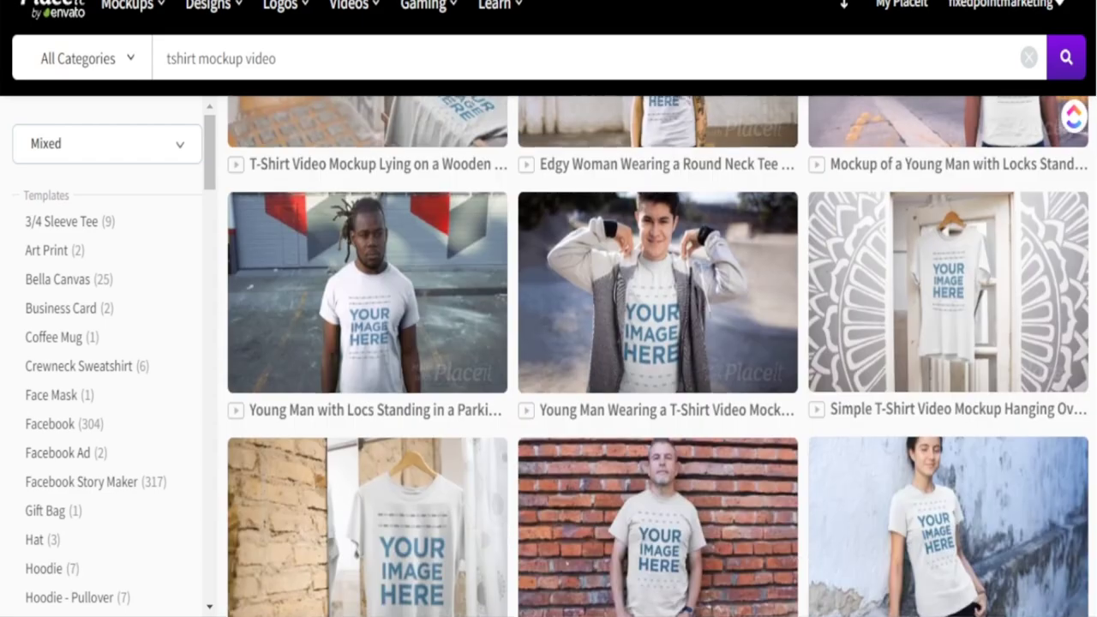
Scroll through Placeit's t-shirt mockup videos and the 83 new templates.
{"action": "scroll", "coordinate": [658, 356], "scroll_direction": "down", "scroll_amount": 8}
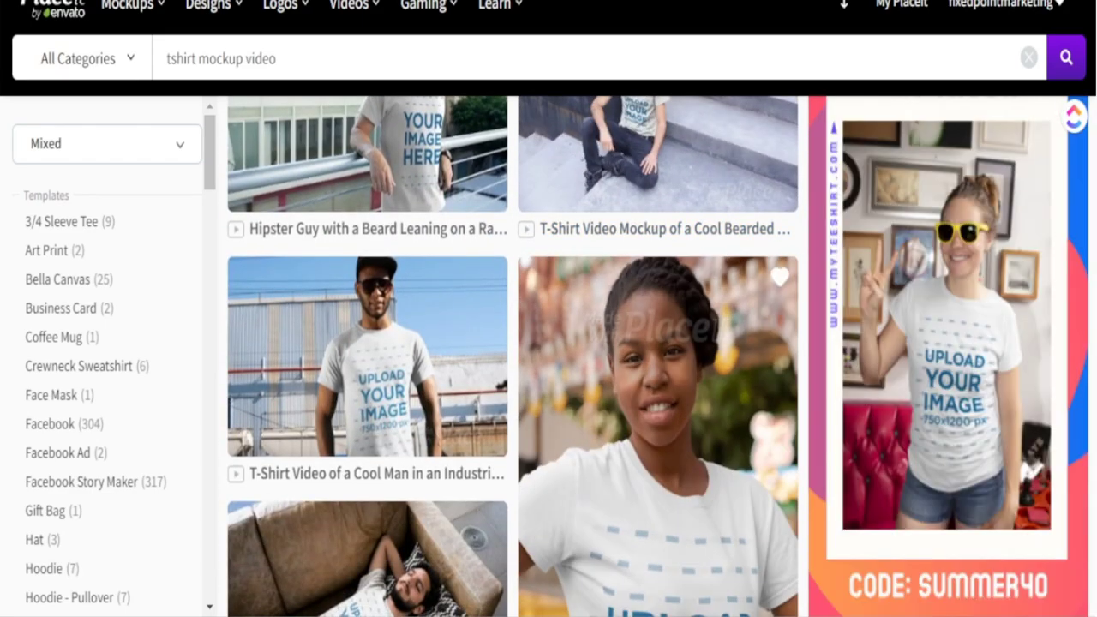
{"action": "scroll", "coordinate": [658, 356], "scroll_direction": "down", "scroll_amount": 2}
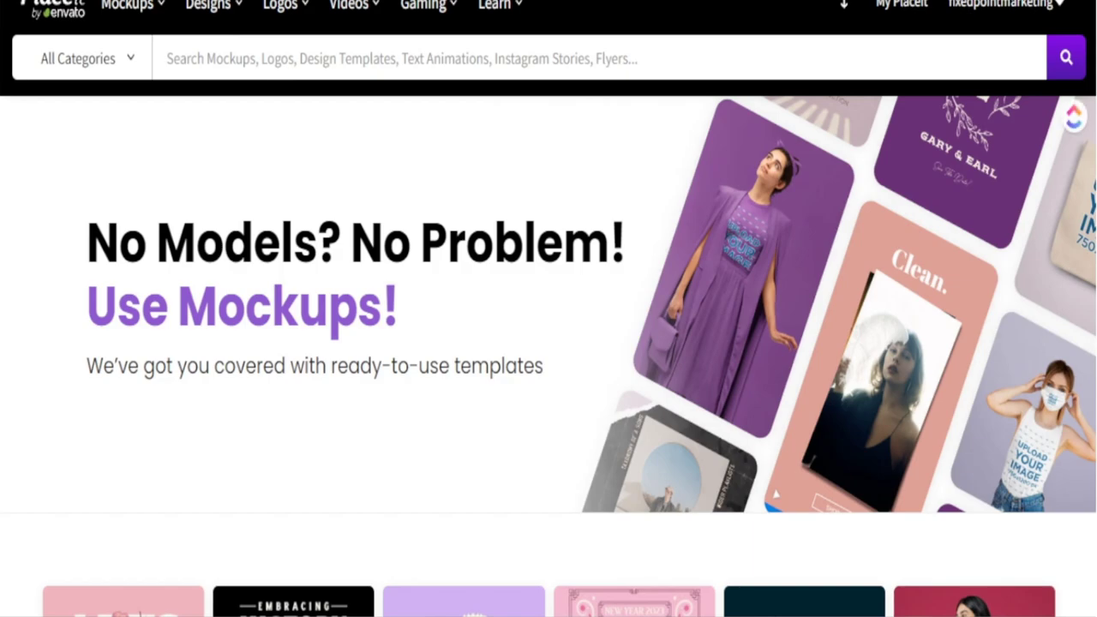
{"action": "scroll", "coordinate": [549, 343], "scroll_direction": "down", "scroll_amount": 6}
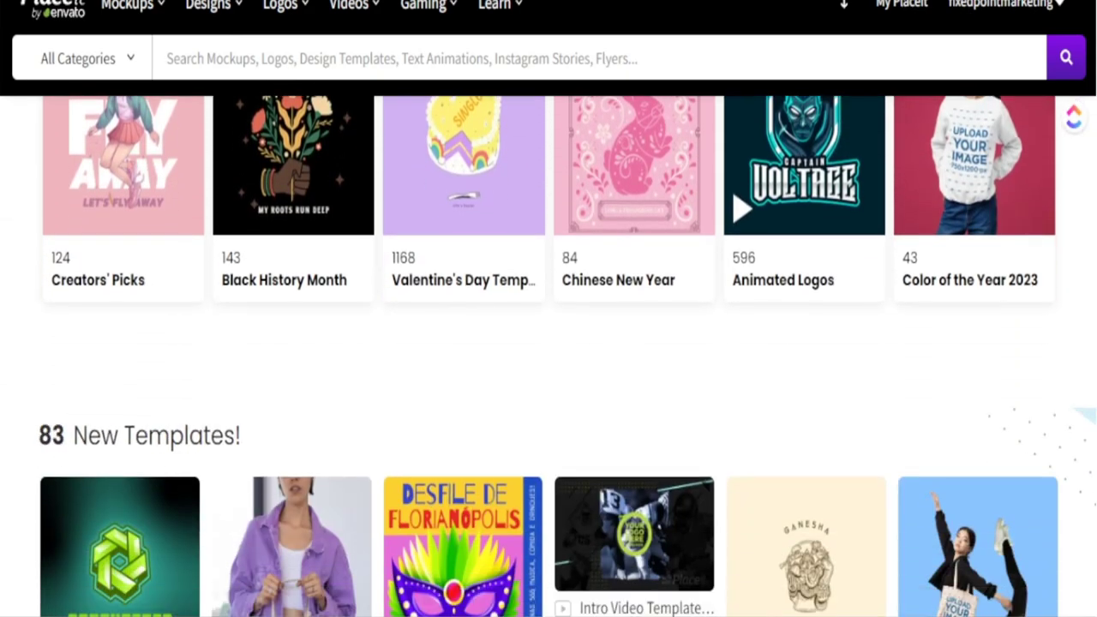
{"action": "scroll", "coordinate": [549, 343], "scroll_direction": "down", "scroll_amount": 4}
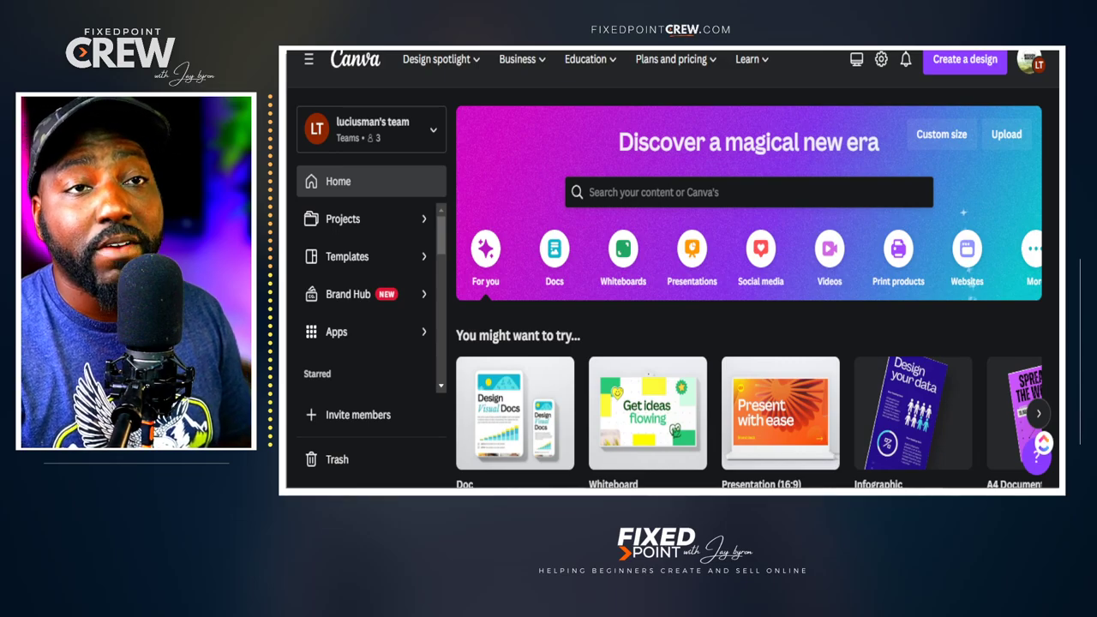
Create a new custom-size design from the recent 5000 × 5000 px preset.
{"action": "left_click", "coordinate": [965, 60]}
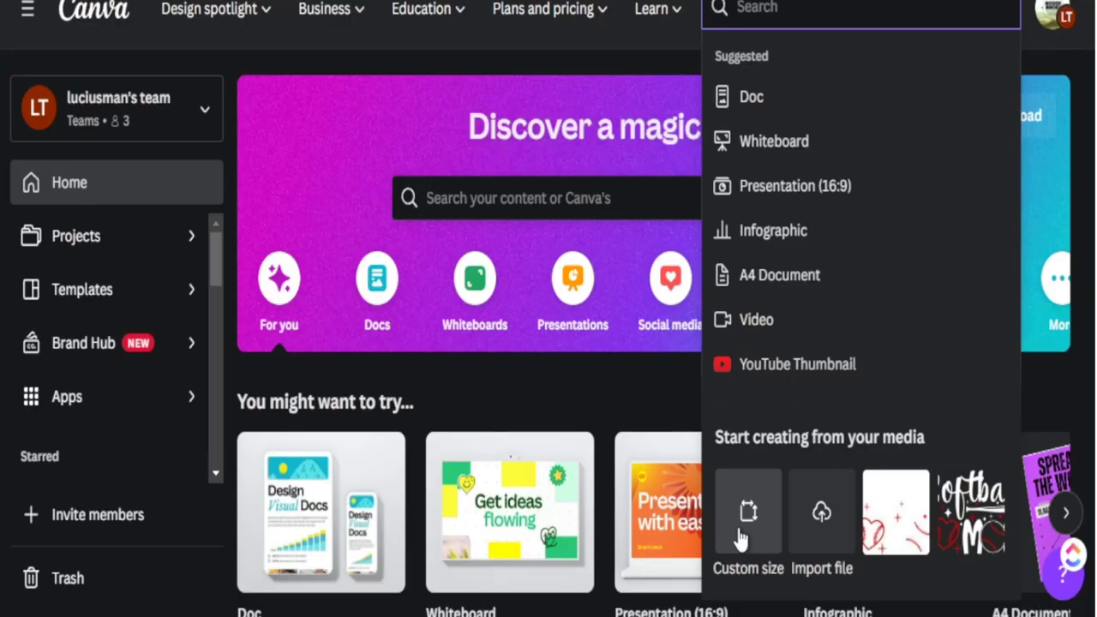
{"action": "left_click", "coordinate": [813, 424]}
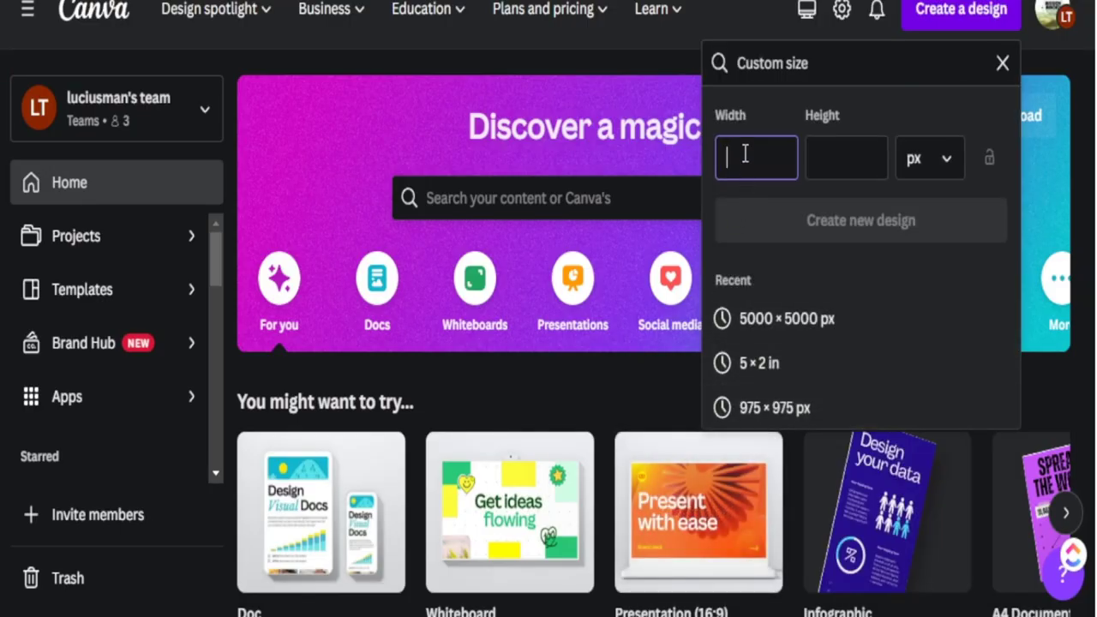
{"action": "left_click", "coordinate": [780, 318]}
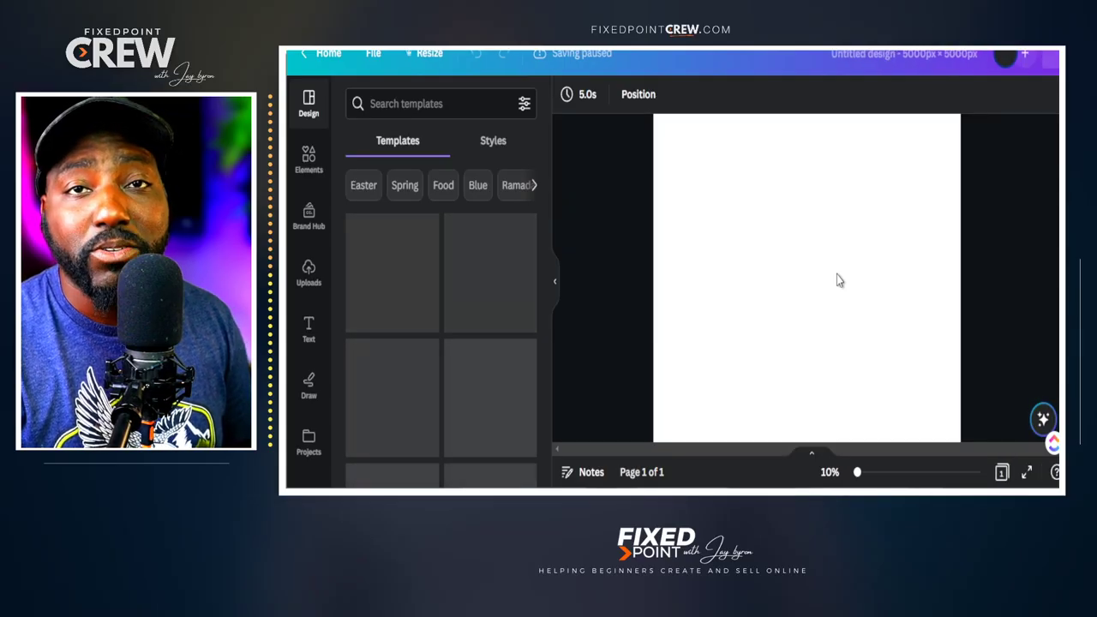
Close the Templates panel and list the uploaded images, including the Softball Mom design.
{"action": "left_click", "coordinate": [555, 287]}
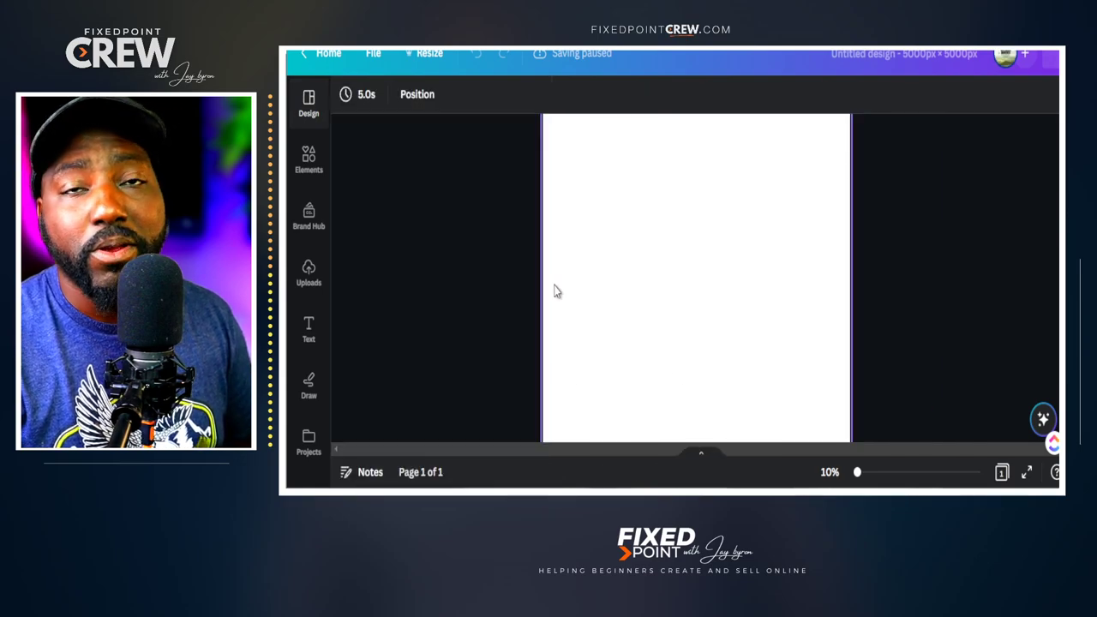
{"action": "left_click", "coordinate": [309, 273]}
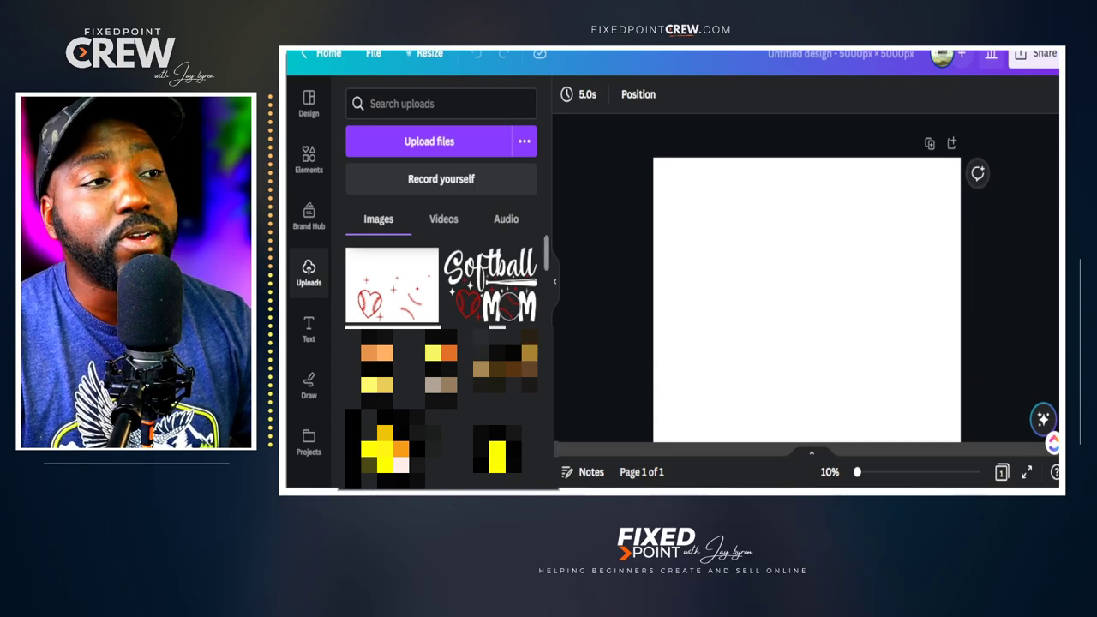
Place the heart-and-baseballs upload and set the page background to dark grey.
{"action": "left_click", "coordinate": [392, 286]}
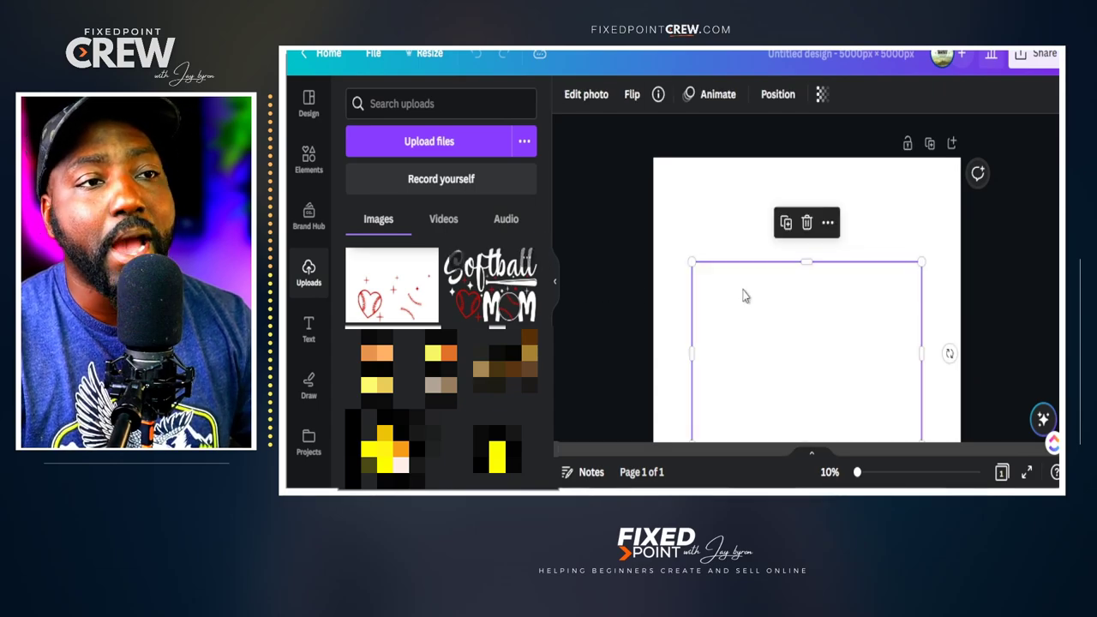
{"action": "left_click", "coordinate": [683, 221]}
{"action": "left_click", "coordinate": [555, 283]}
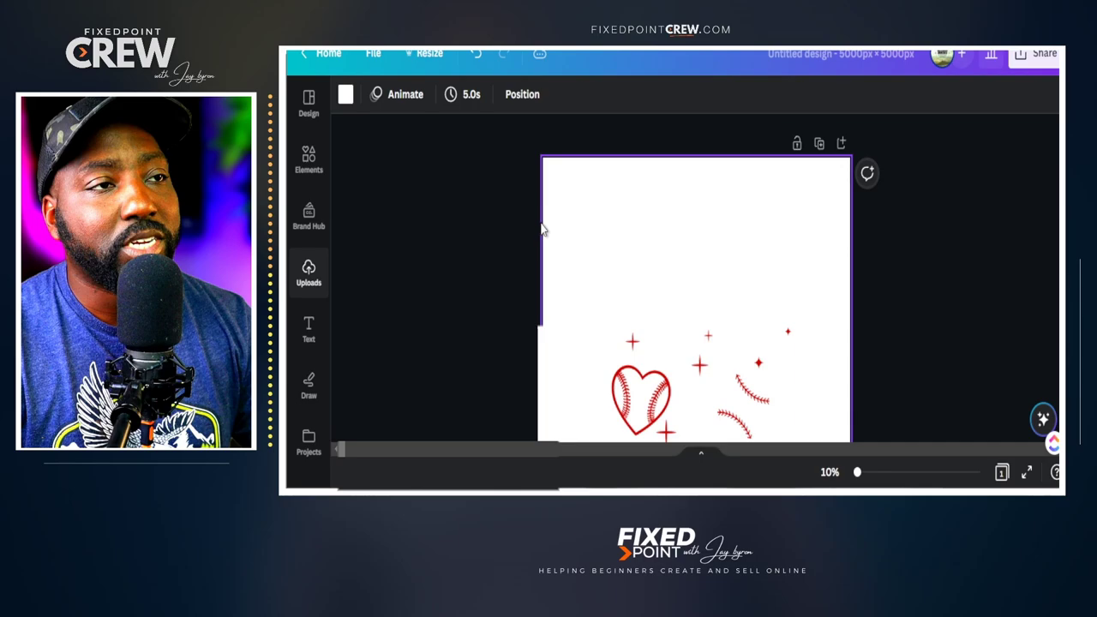
{"action": "left_click", "coordinate": [346, 94]}
{"action": "scroll", "coordinate": [389, 367], "scroll_direction": "down", "scroll_amount": 3}
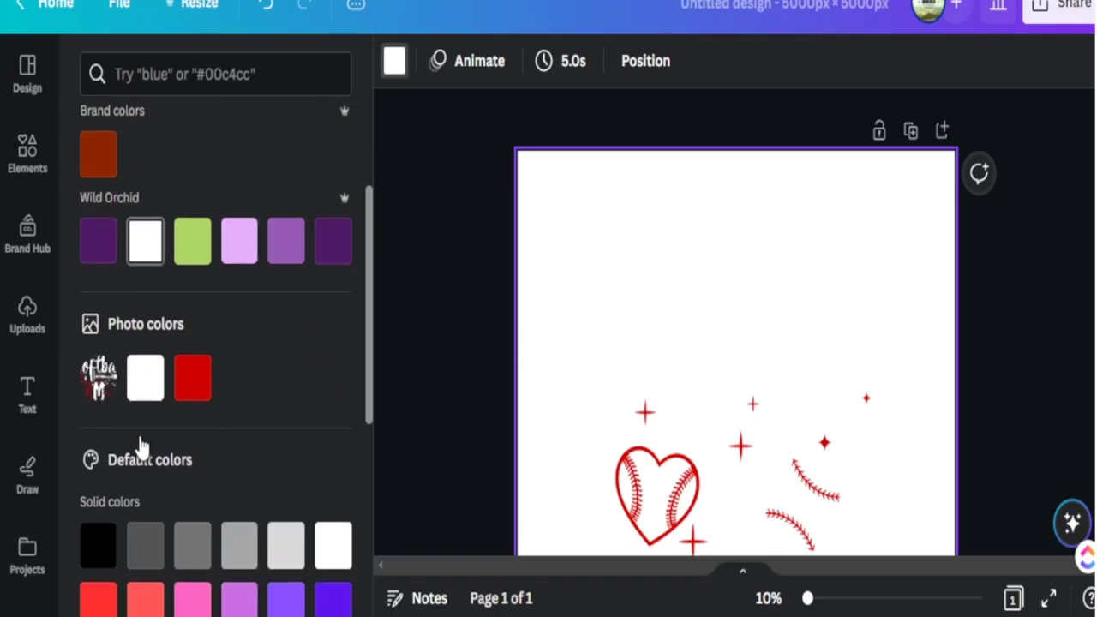
{"action": "left_click", "coordinate": [391, 425]}
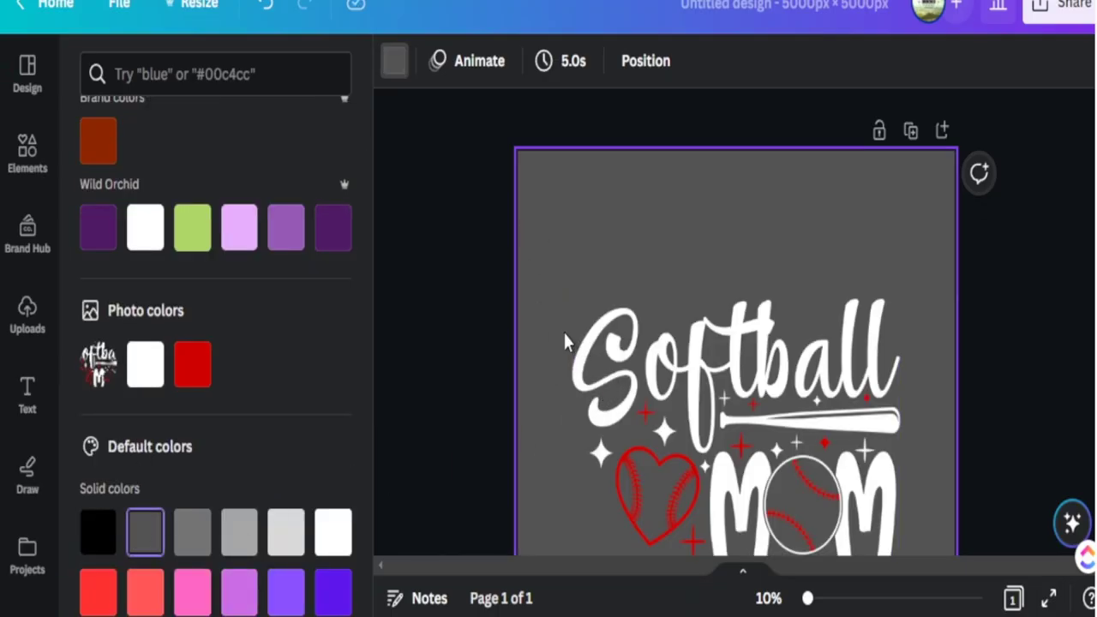
{"action": "scroll", "coordinate": [617, 318], "scroll_direction": "down", "scroll_amount": 2}
Move the Softball Mom graphic up, enlarge it, and nudge it slightly left.
{"action": "left_click", "coordinate": [679, 296]}
{"action": "left_click", "coordinate": [911, 349]}
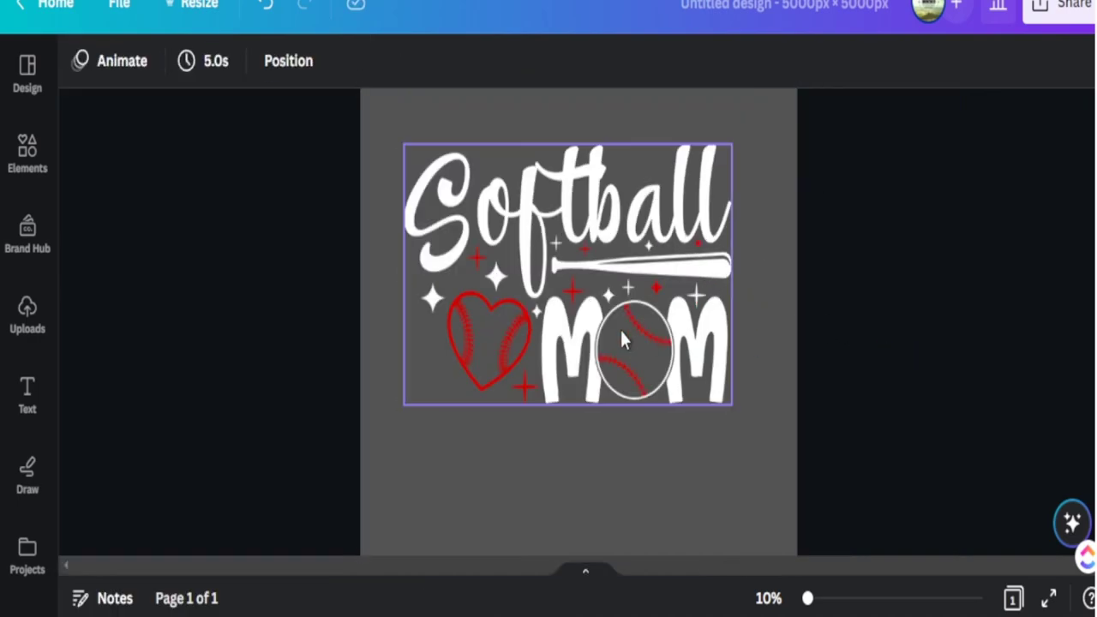
{"action": "left_click_drag", "start_coordinate": [627, 341], "coordinate": [632, 326]}
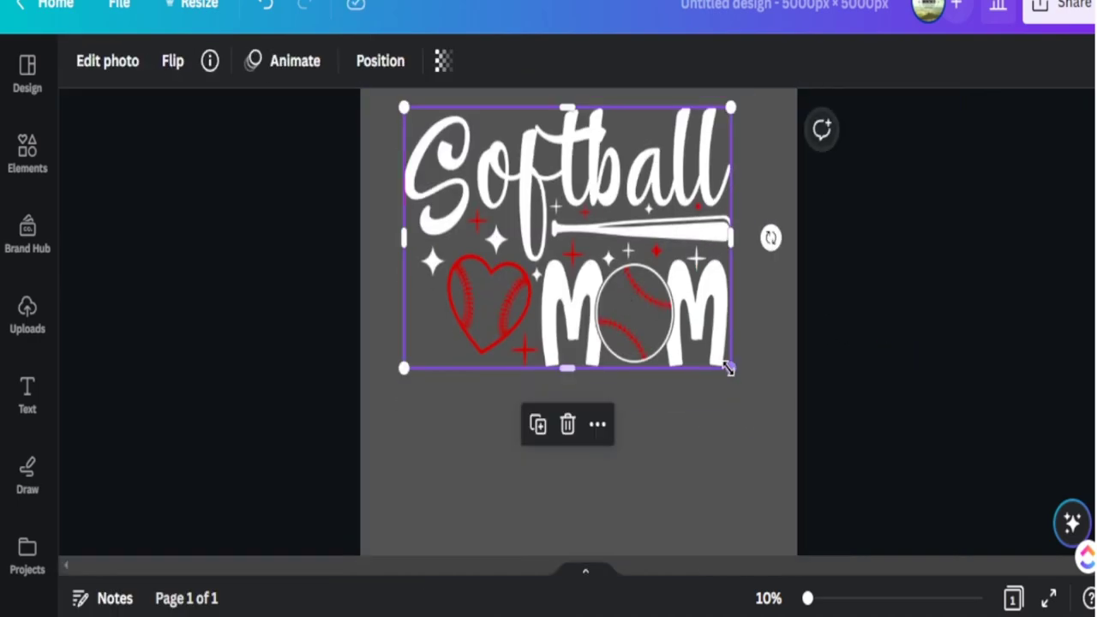
{"action": "left_click_drag", "start_coordinate": [729, 368], "coordinate": [784, 463]}
{"action": "left_click_drag", "start_coordinate": [644, 332], "coordinate": [624, 334]}
{"action": "left_click", "coordinate": [890, 420]}
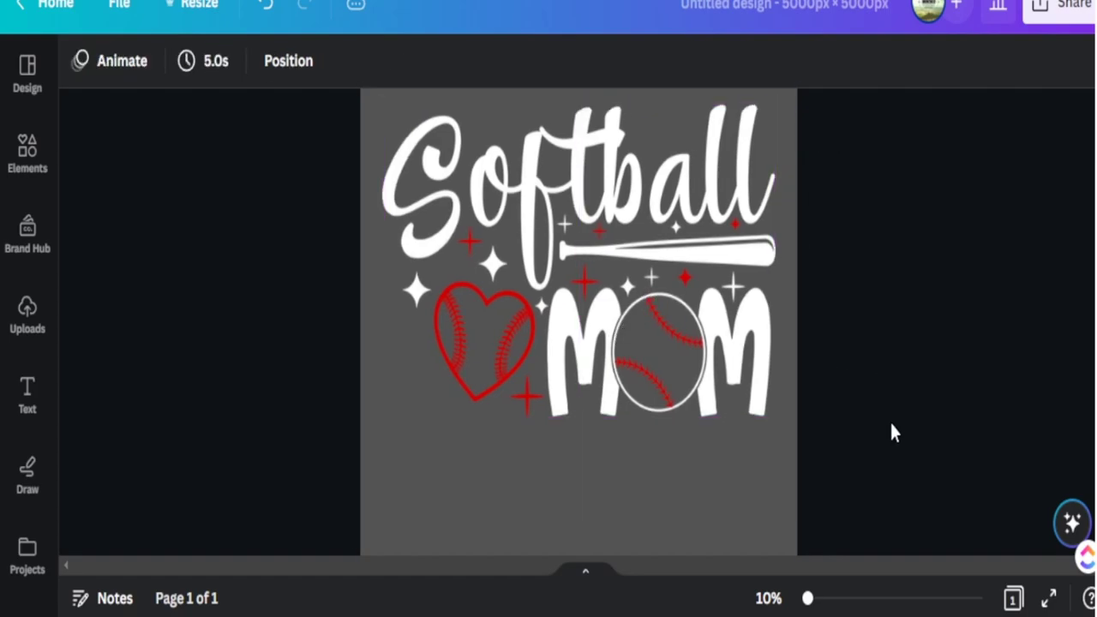
{"action": "scroll", "coordinate": [890, 444], "scroll_direction": "up", "scroll_amount": 2}
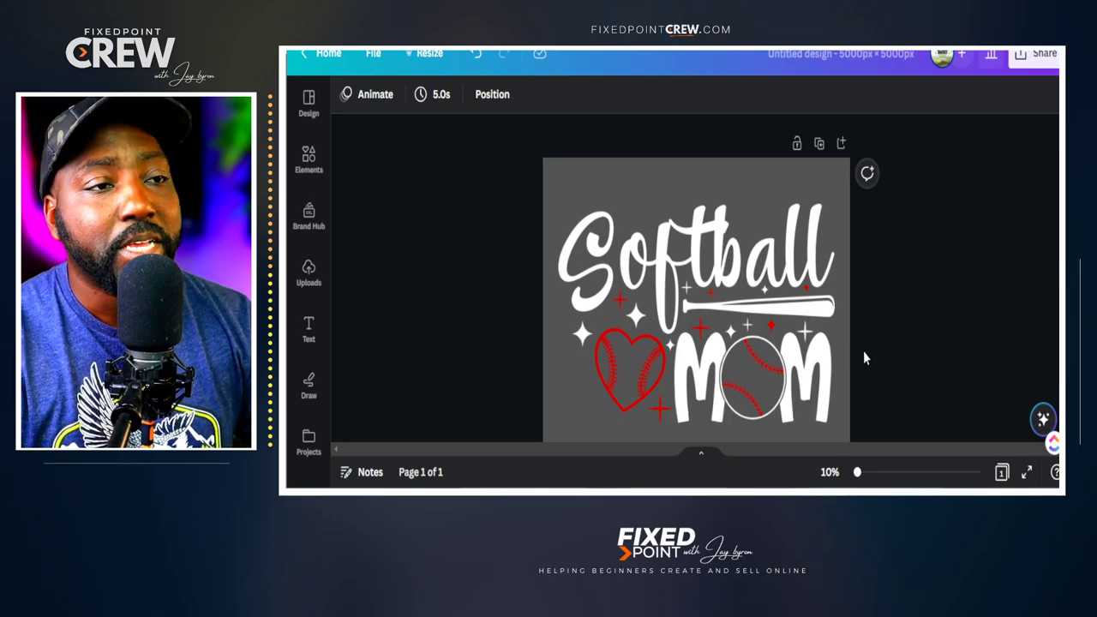
{"action": "scroll", "coordinate": [682, 265], "scroll_direction": "down", "scroll_amount": 2}
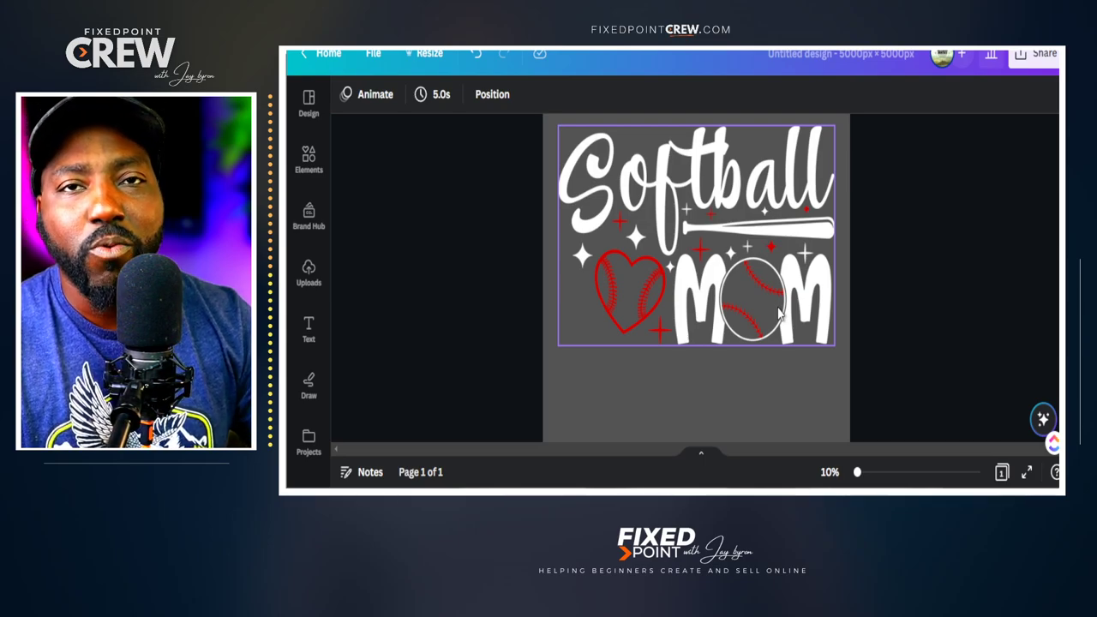
{"action": "left_click", "coordinate": [678, 313]}
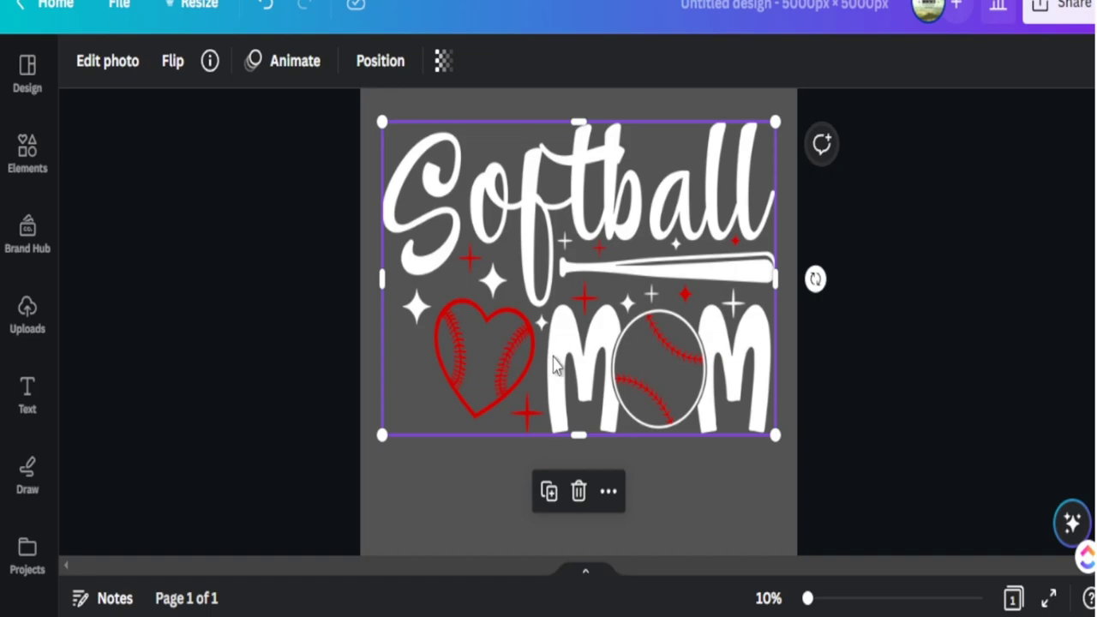
Run BG Remover on the Softball Mom graphic and open its brush settings.
{"action": "left_click", "coordinate": [107, 61]}
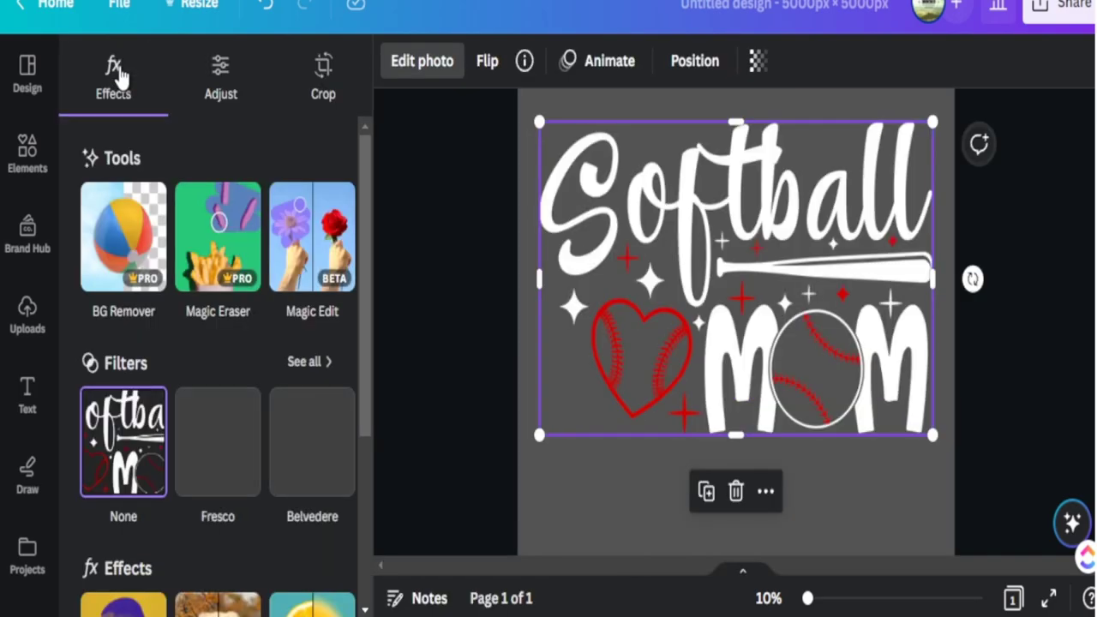
{"action": "left_click", "coordinate": [125, 249]}
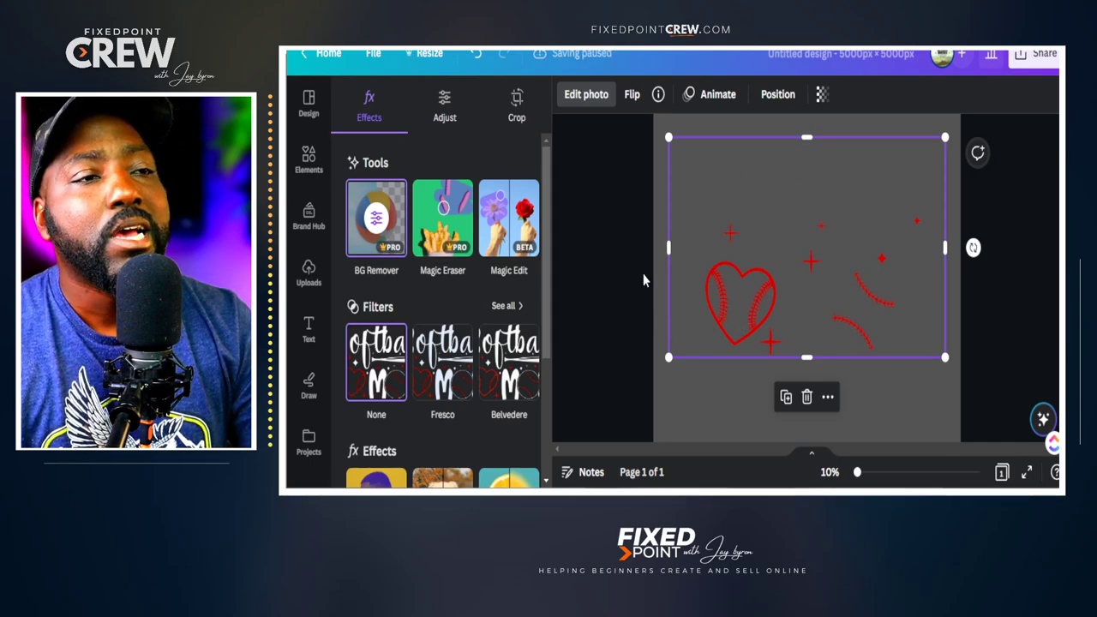
{"action": "left_click", "coordinate": [372, 223]}
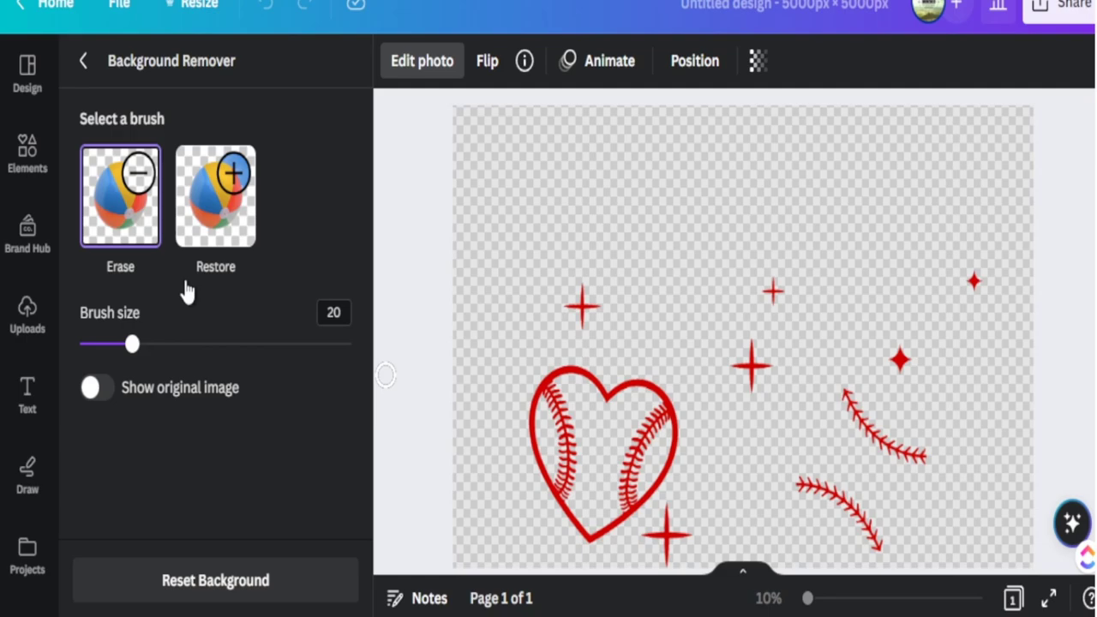
Restore the white Softball MOM lettering using the Restore brush at maximum size.
{"action": "left_click", "coordinate": [204, 218]}
{"action": "left_click", "coordinate": [259, 345]}
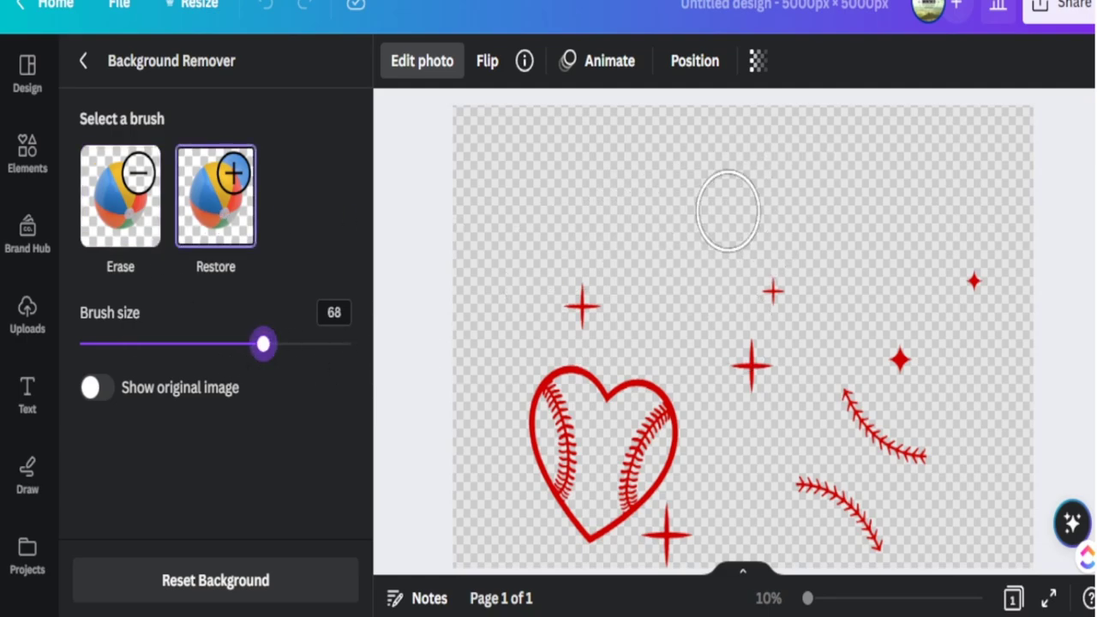
{"action": "left_click", "coordinate": [95, 389]}
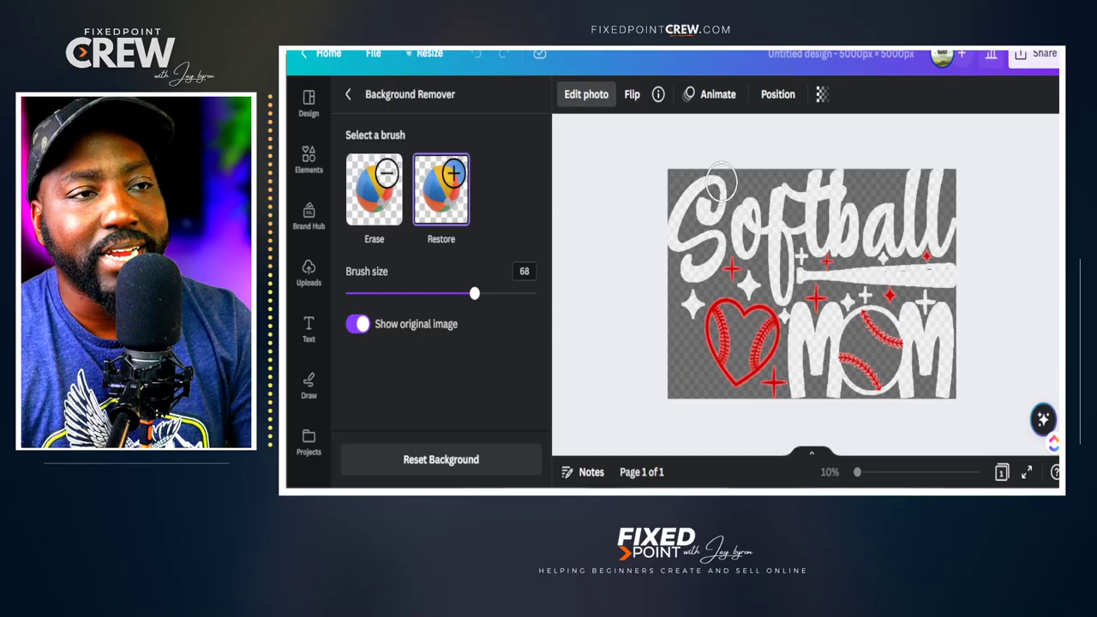
{"action": "left_click_drag", "start_coordinate": [261, 344], "coordinate": [352, 342]}
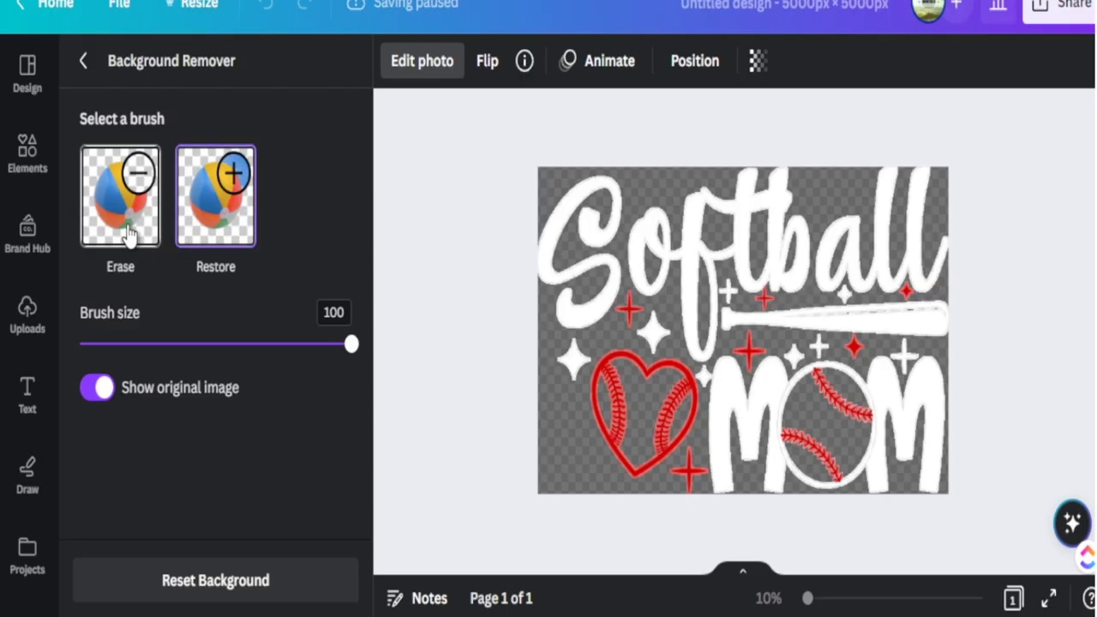
Erase the red heart with a size-47 Erase brush and apply the edits.
{"action": "left_click", "coordinate": [374, 188]}
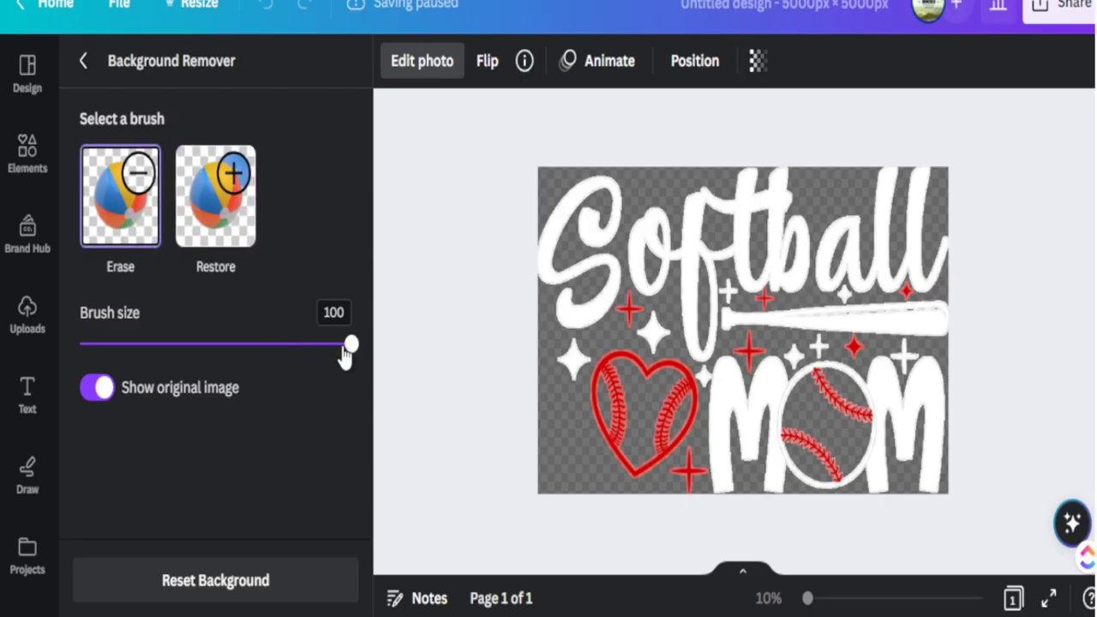
{"action": "mouse_move", "coordinate": [340, 347]}
{"action": "left_mouse_down"}
{"action": "mouse_move", "coordinate": [289, 349]}
{"action": "mouse_move", "coordinate": [208, 390]}
{"action": "left_mouse_up"}
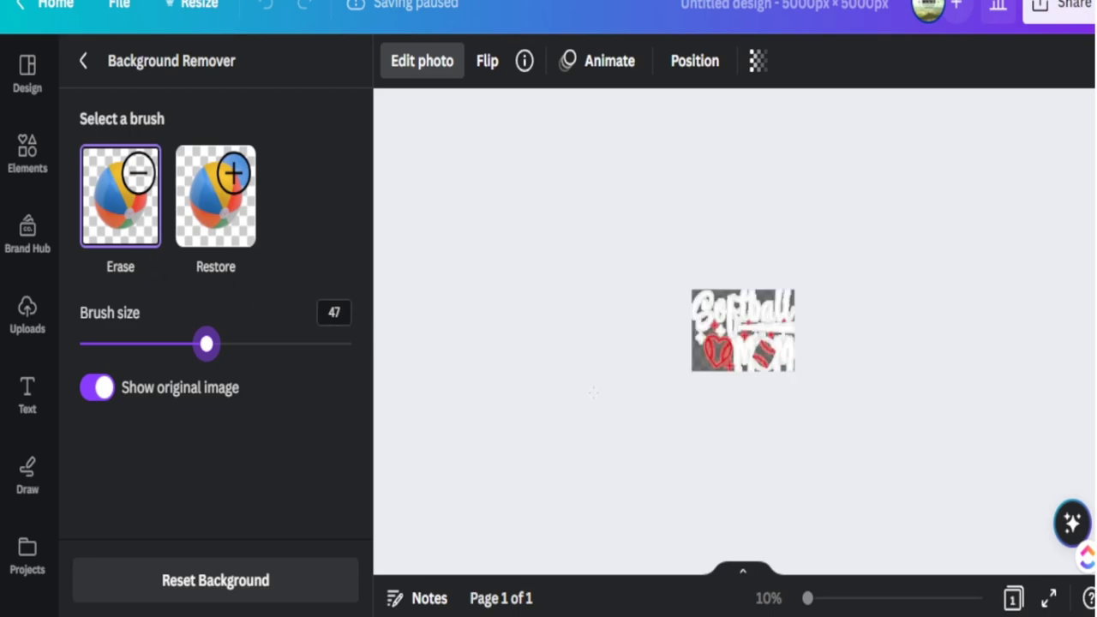
{"action": "left_click_drag", "start_coordinate": [628, 451], "coordinate": [599, 404]}
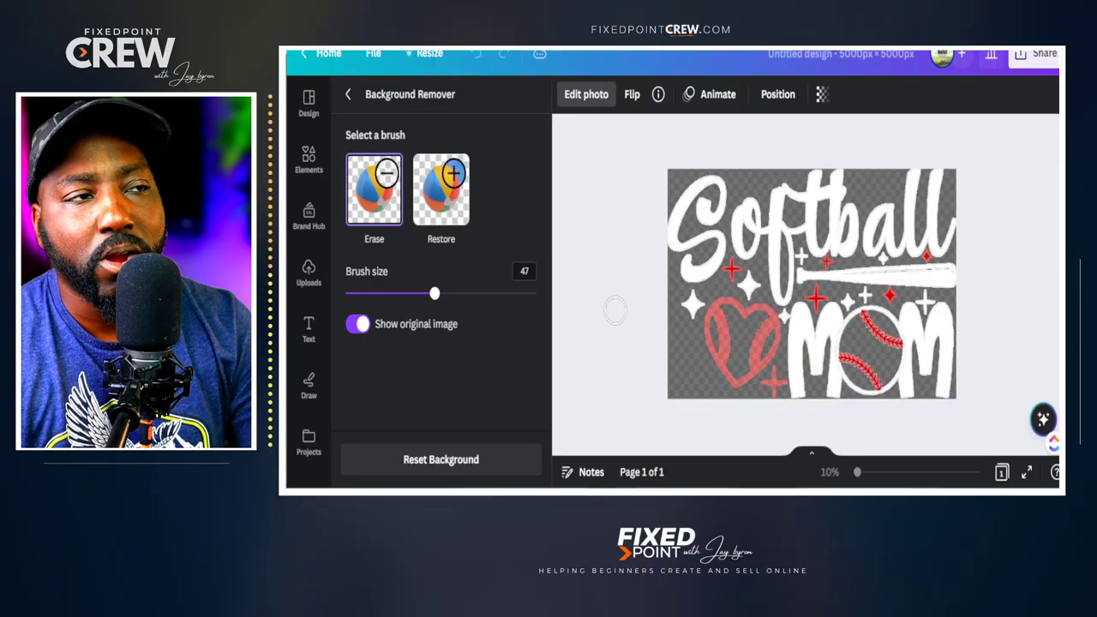
{"action": "left_click", "coordinate": [350, 95]}
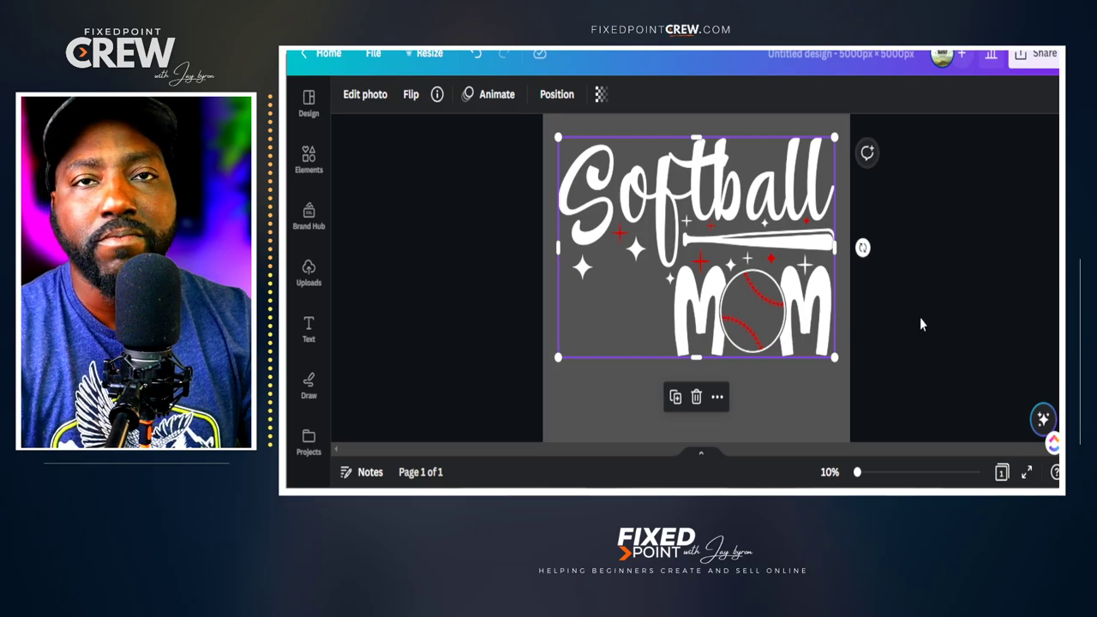
Duplicate the page and erase the copy's MOM lettering with a size-65 Erase brush.
{"action": "scroll", "coordinate": [918, 319], "scroll_direction": "up", "scroll_amount": 2}
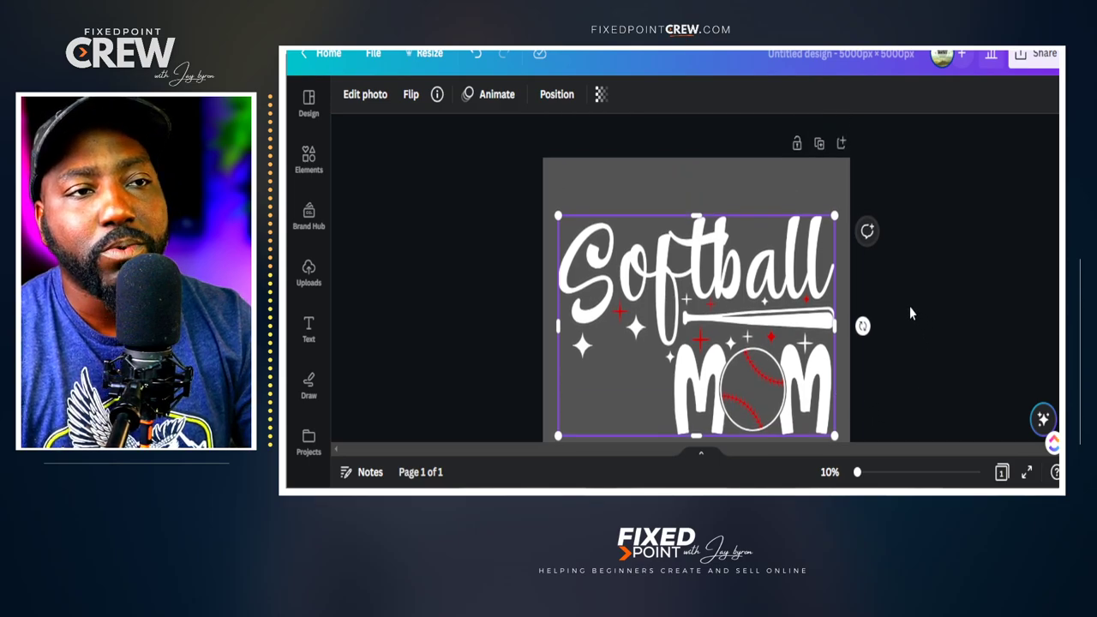
{"action": "left_click", "coordinate": [817, 144]}
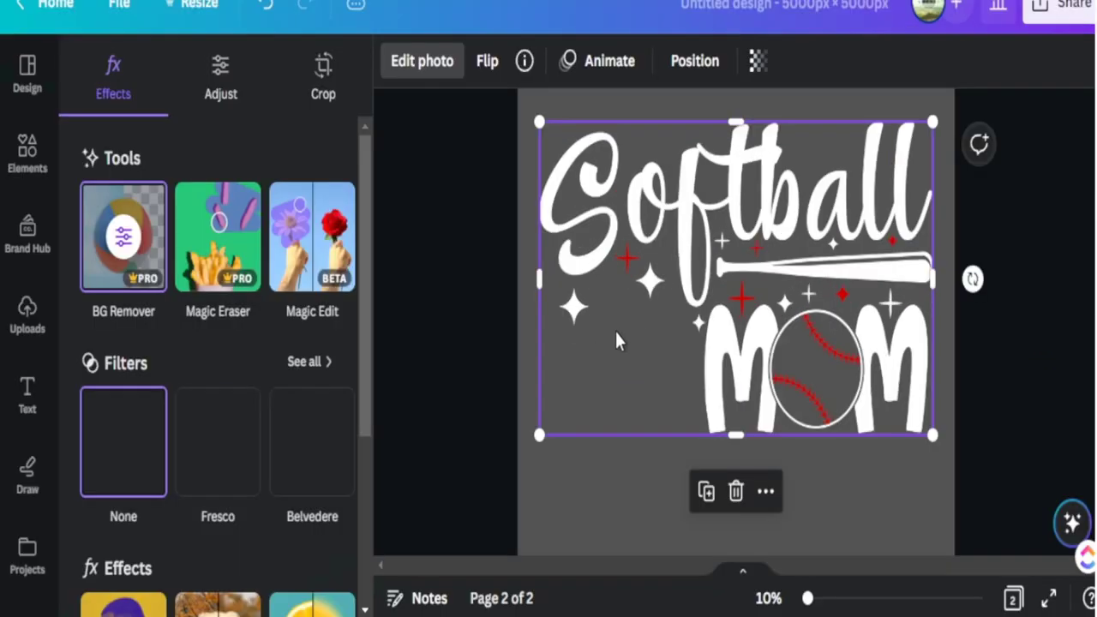
{"action": "left_click", "coordinate": [124, 247]}
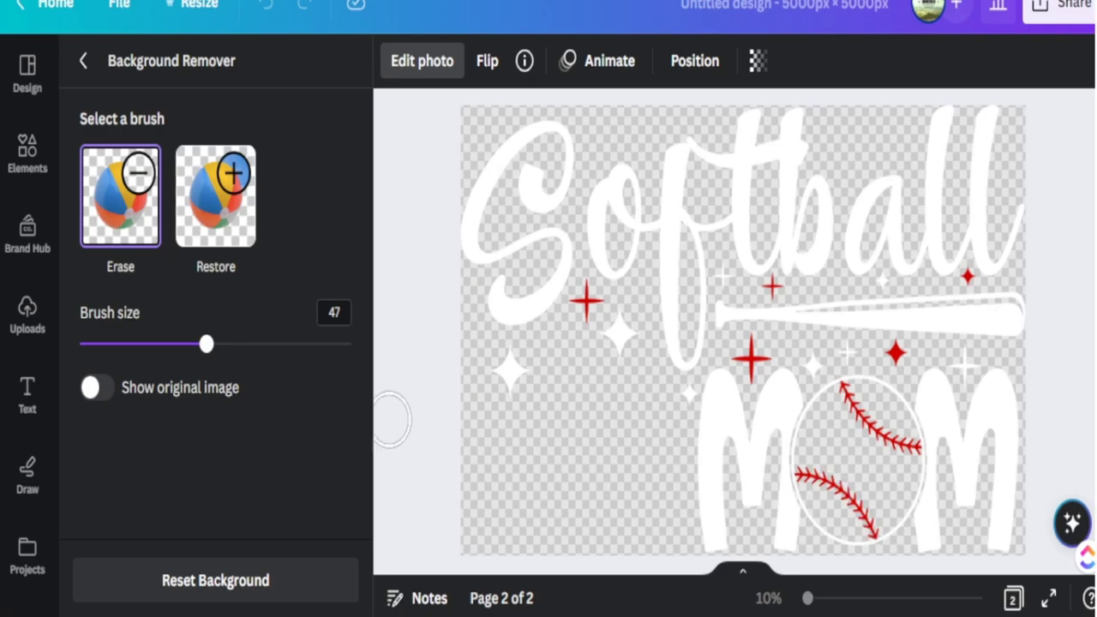
{"action": "left_click", "coordinate": [252, 346]}
{"action": "mouse_move", "coordinate": [754, 467]}
{"action": "left_mouse_down"}
{"action": "mouse_move", "coordinate": [795, 531]}
{"action": "mouse_move", "coordinate": [717, 541]}
{"action": "mouse_move", "coordinate": [988, 536]}
{"action": "mouse_move", "coordinate": [912, 508]}
{"action": "mouse_move", "coordinate": [769, 504]}
{"action": "mouse_move", "coordinate": [832, 472]}
{"action": "mouse_move", "coordinate": [938, 458]}
{"action": "left_mouse_up"}
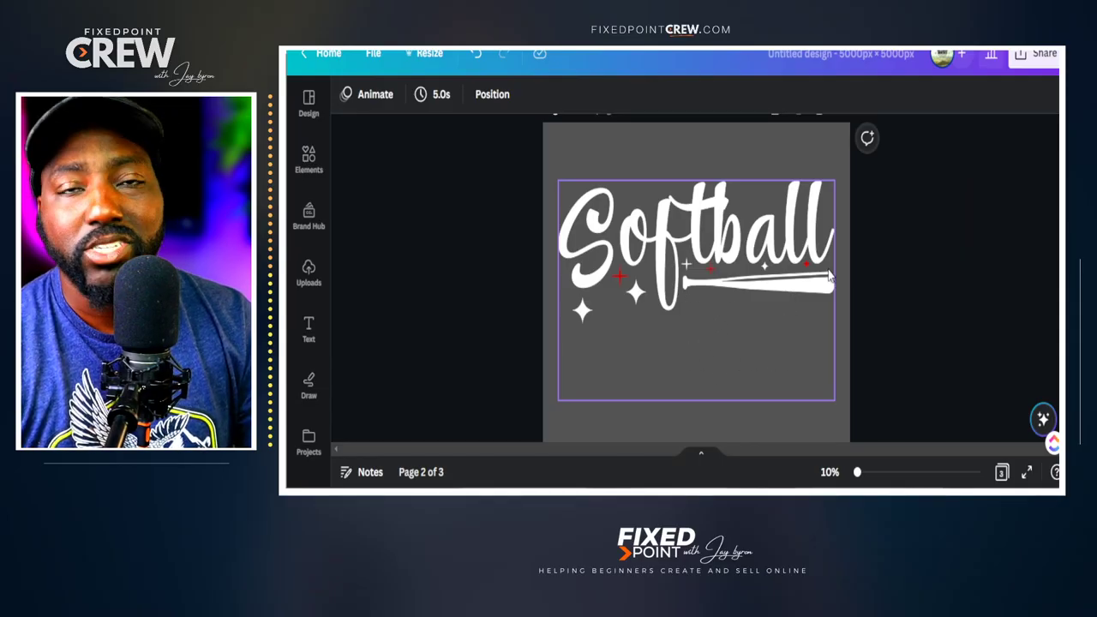
Duplicate the Softball MOM page and run BG Remover on the copy's graphic.
{"action": "scroll", "coordinate": [731, 292], "scroll_direction": "up", "scroll_amount": 5}
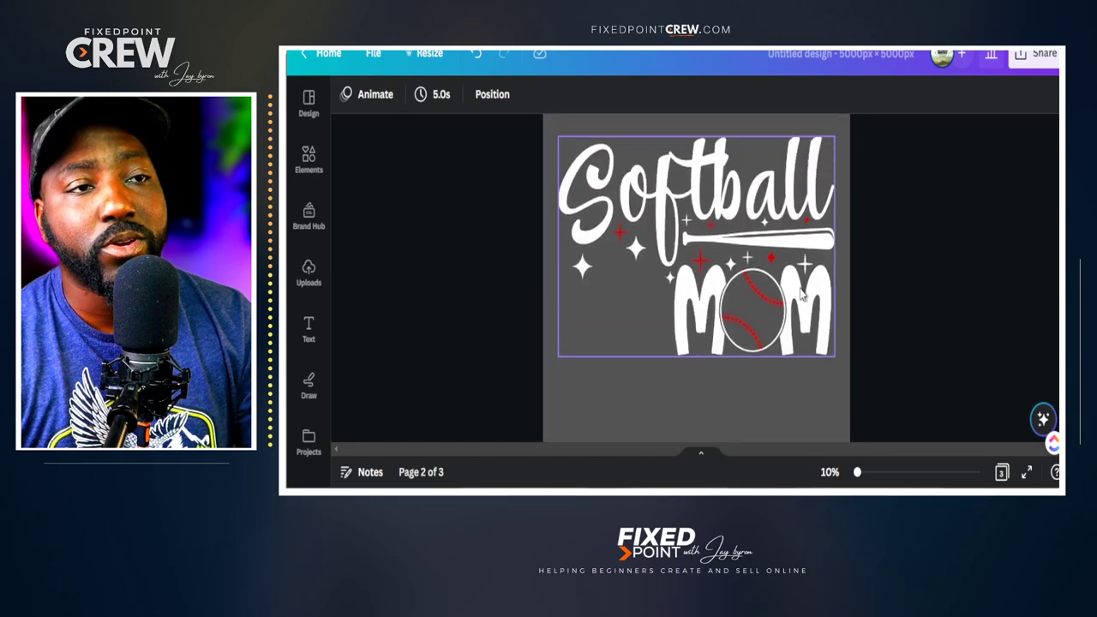
{"action": "left_click", "coordinate": [796, 140]}
{"action": "scroll", "coordinate": [805, 200], "scroll_direction": "down", "scroll_amount": 3}
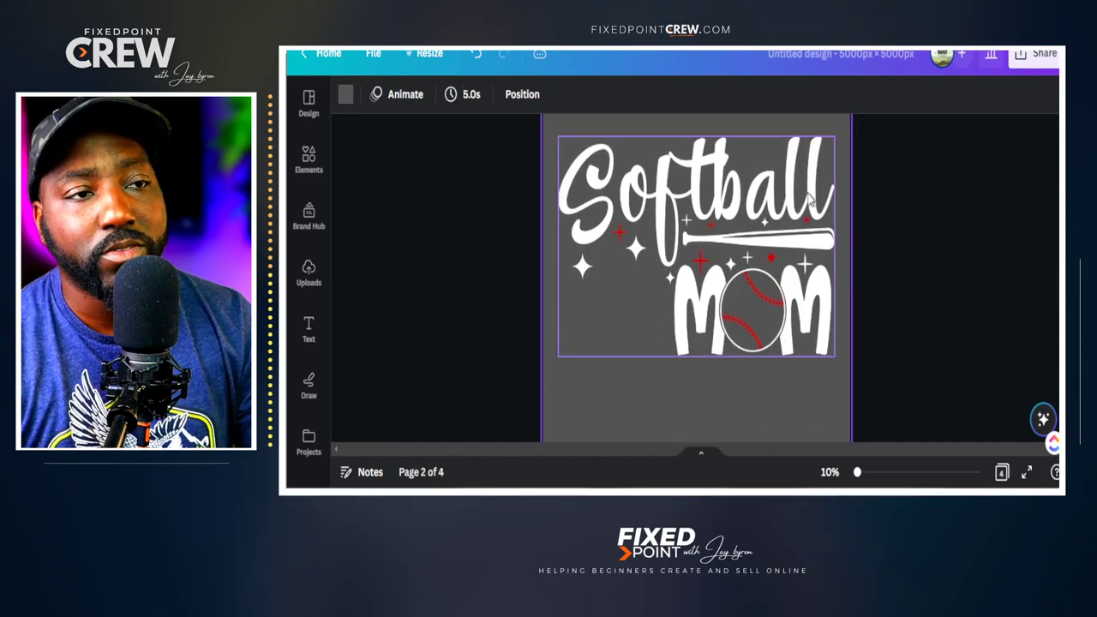
{"action": "left_click", "coordinate": [715, 309]}
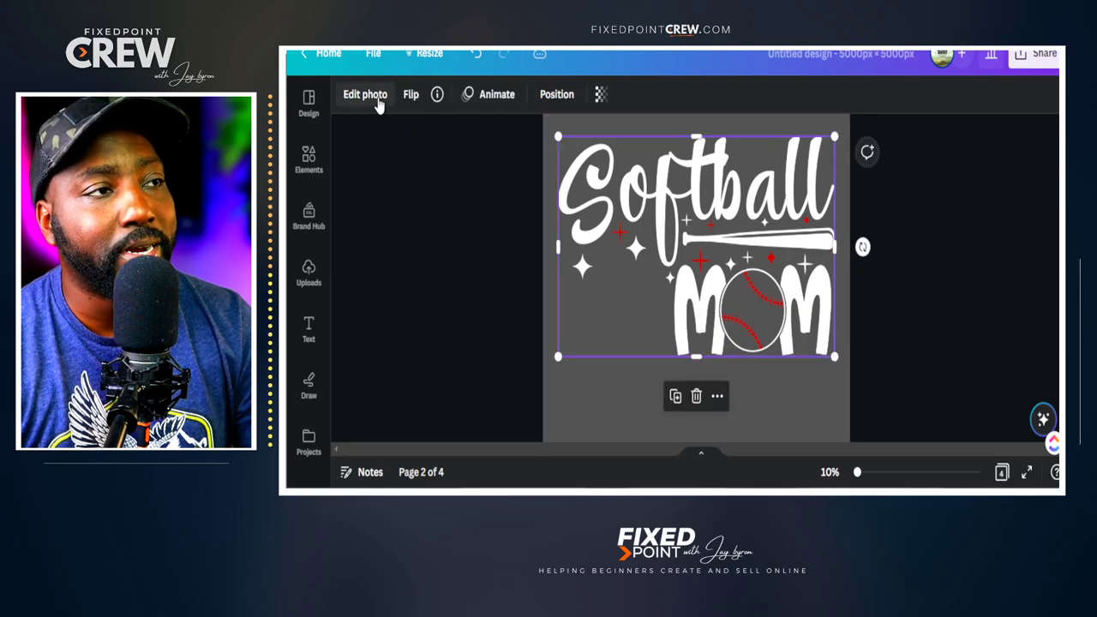
{"action": "left_click", "coordinate": [370, 96]}
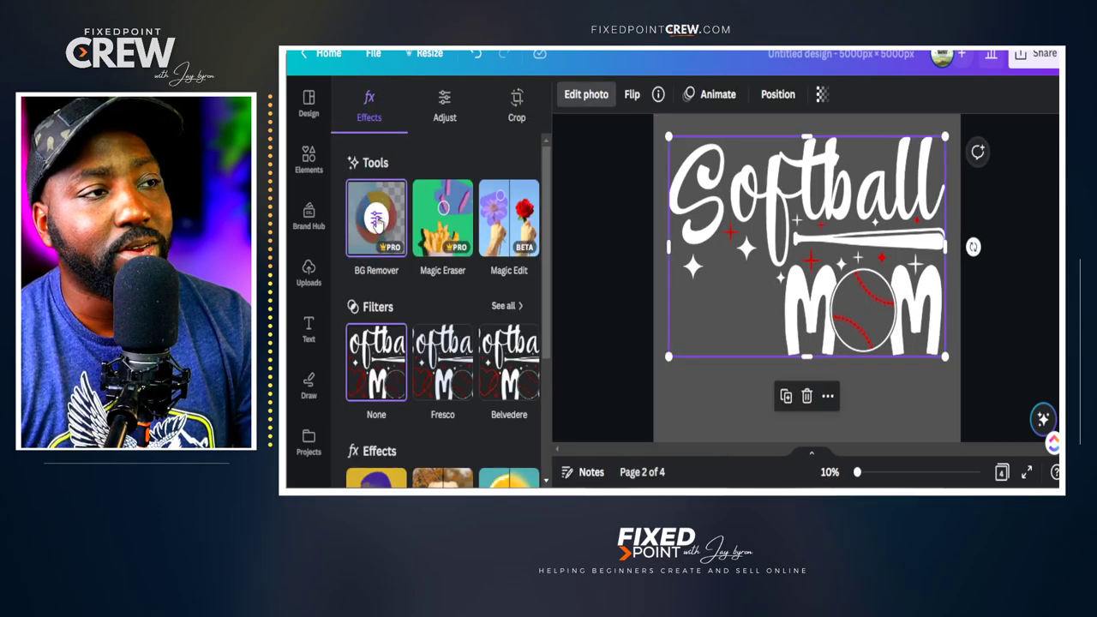
{"action": "left_click", "coordinate": [378, 220]}
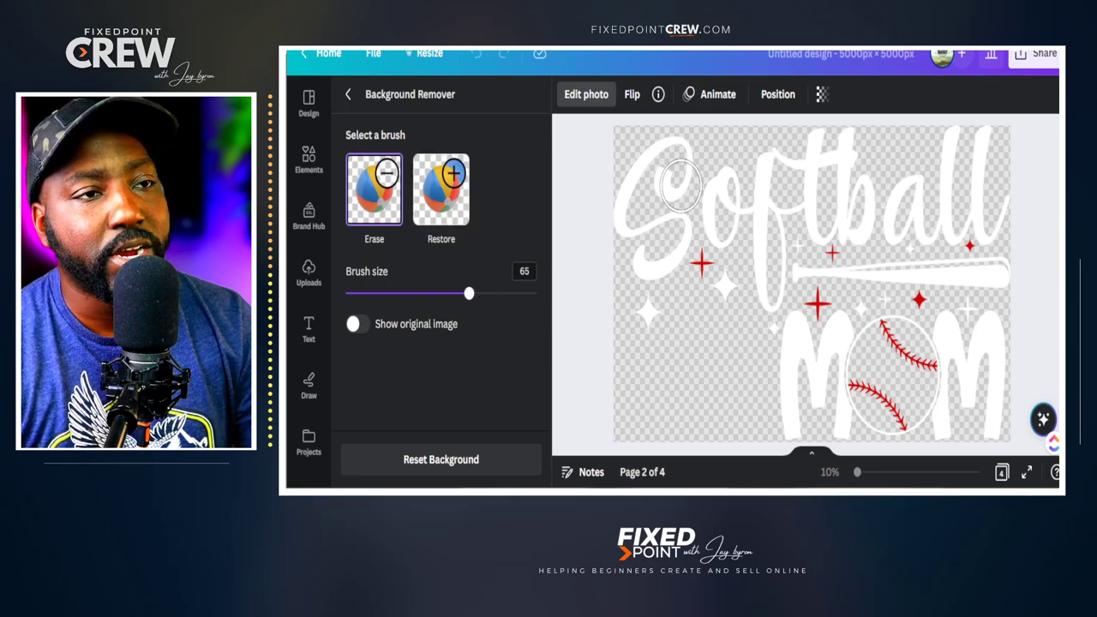
Erase the Softball word, the bat and the stray stroke beside the M.
{"action": "mouse_move", "coordinate": [628, 176]}
{"action": "left_mouse_down"}
{"action": "mouse_move", "coordinate": [688, 144]}
{"action": "mouse_move", "coordinate": [883, 142]}
{"action": "mouse_move", "coordinate": [971, 148]}
{"action": "mouse_move", "coordinate": [999, 187]}
{"action": "mouse_move", "coordinate": [897, 179]}
{"action": "left_mouse_up"}
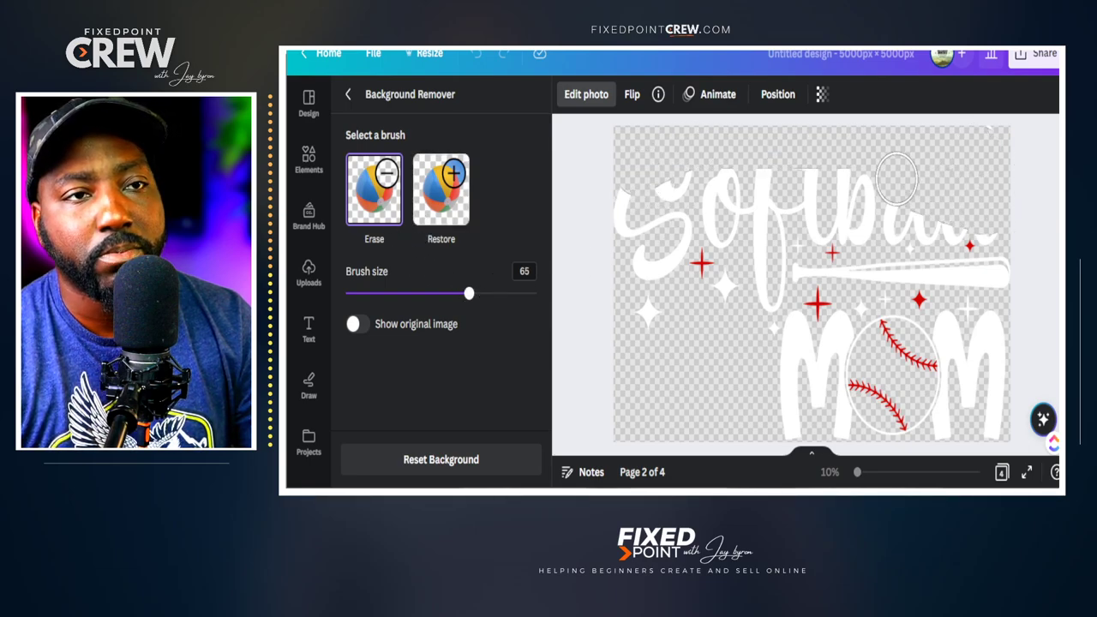
{"action": "mouse_move", "coordinate": [979, 137]}
{"action": "left_mouse_down"}
{"action": "mouse_move", "coordinate": [650, 196]}
{"action": "mouse_move", "coordinate": [622, 211]}
{"action": "mouse_move", "coordinate": [859, 192]}
{"action": "mouse_move", "coordinate": [976, 199]}
{"action": "mouse_move", "coordinate": [997, 239]}
{"action": "mouse_move", "coordinate": [994, 268]}
{"action": "mouse_move", "coordinate": [974, 268]}
{"action": "mouse_move", "coordinate": [913, 230]}
{"action": "mouse_move", "coordinate": [723, 227]}
{"action": "mouse_move", "coordinate": [659, 244]}
{"action": "mouse_move", "coordinate": [625, 284]}
{"action": "mouse_move", "coordinate": [630, 311]}
{"action": "mouse_move", "coordinate": [683, 276]}
{"action": "mouse_move", "coordinate": [720, 268]}
{"action": "mouse_move", "coordinate": [733, 280]}
{"action": "mouse_move", "coordinate": [829, 247]}
{"action": "mouse_move", "coordinate": [952, 260]}
{"action": "left_mouse_up"}
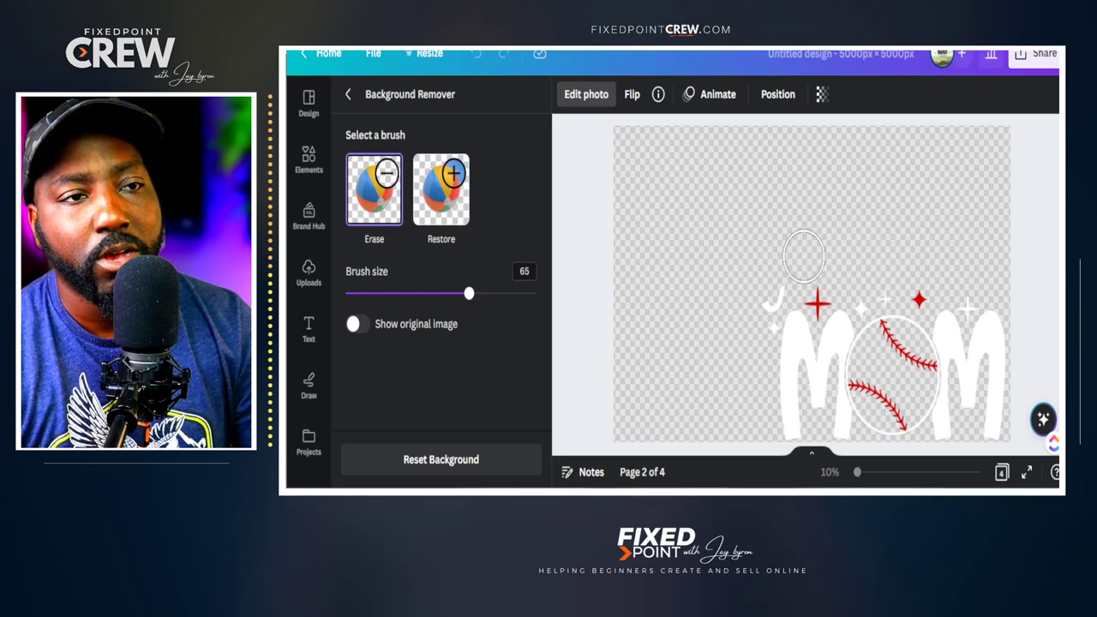
{"action": "left_click_drag", "start_coordinate": [803, 255], "coordinate": [771, 287]}
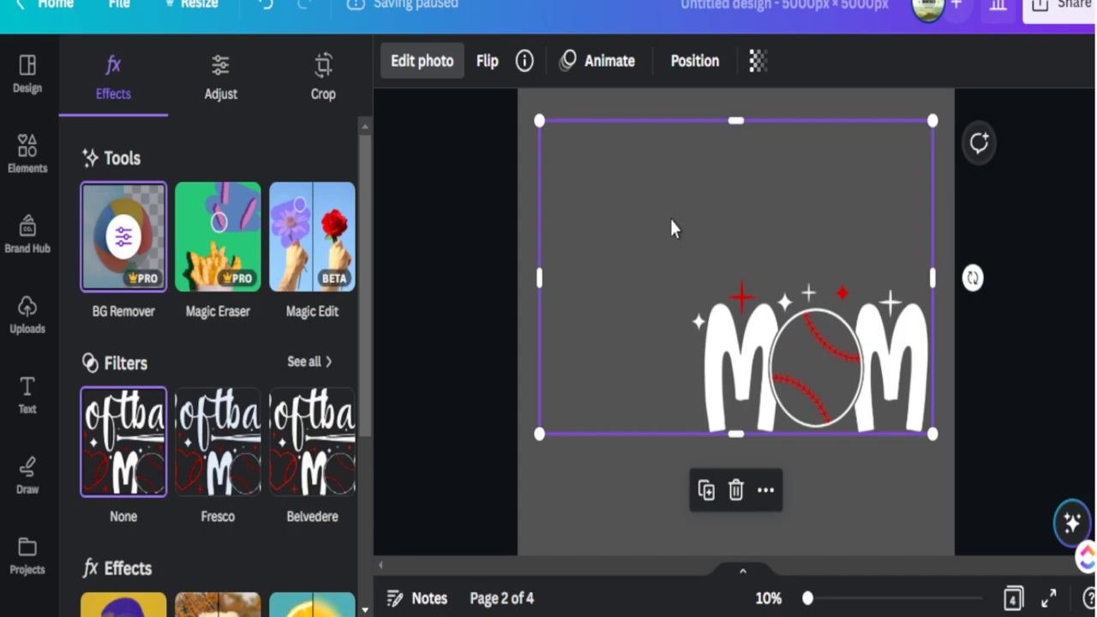
Crop away the empty space above and to the left of the MOM graphic.
{"action": "scroll", "coordinate": [766, 313], "scroll_direction": "up", "scroll_amount": 2}
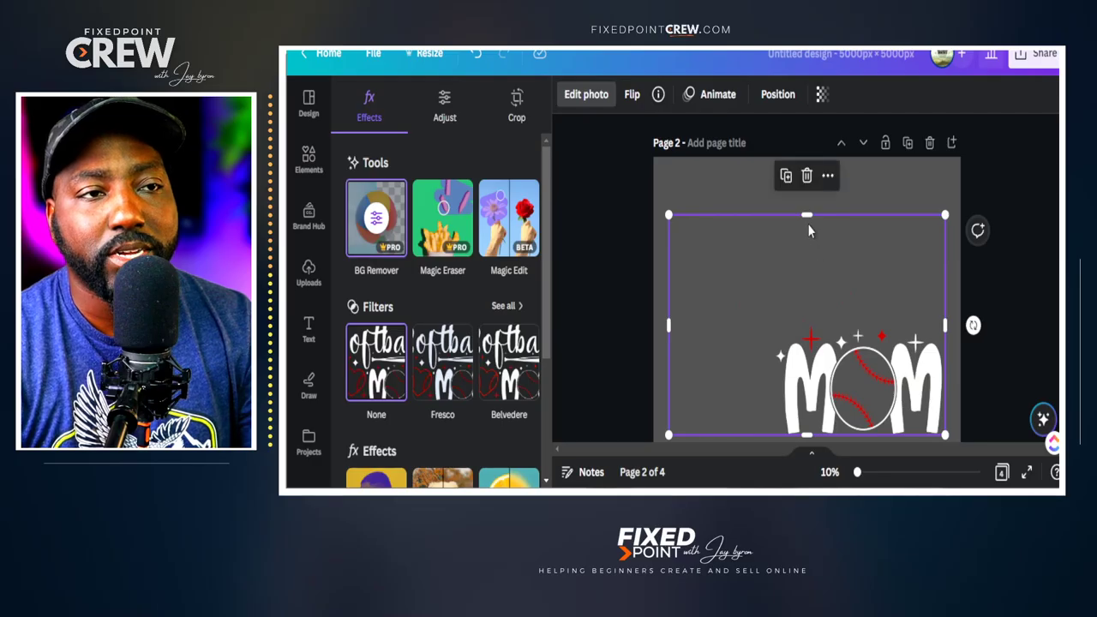
{"action": "left_click_drag", "start_coordinate": [808, 219], "coordinate": [809, 318]}
{"action": "left_click_drag", "start_coordinate": [670, 375], "coordinate": [776, 378]}
Copy the MOM graphic and paste it onto page 3 at the lower left.
{"action": "scroll", "coordinate": [776, 378], "scroll_direction": "down", "scroll_amount": 2}
{"action": "right_click", "coordinate": [854, 311]}
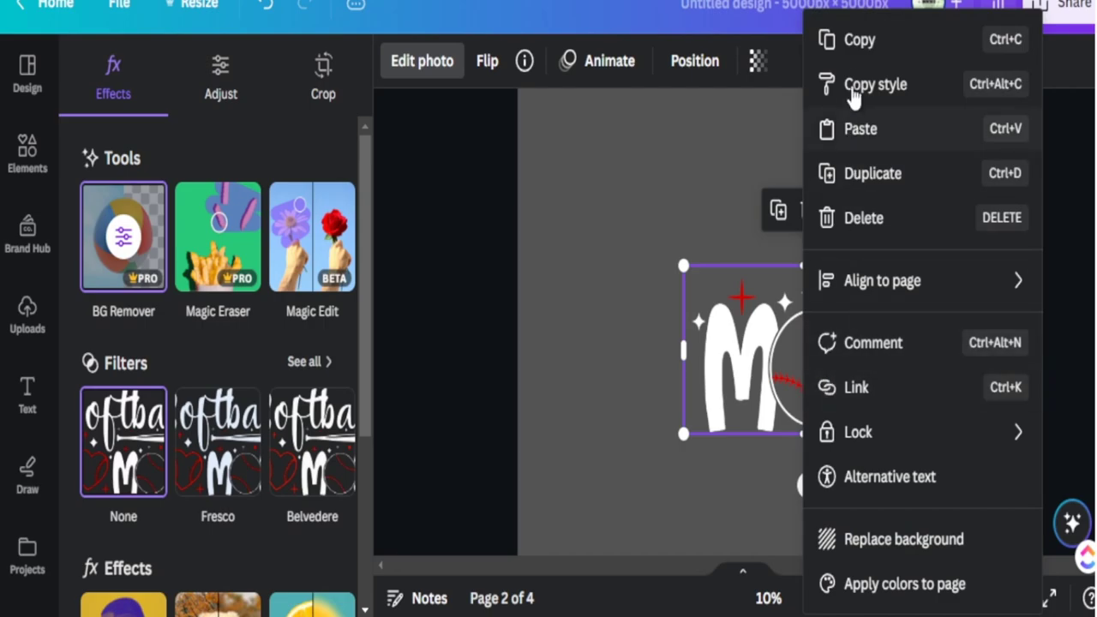
{"action": "left_click", "coordinate": [825, 39]}
{"action": "scroll", "coordinate": [812, 275], "scroll_direction": "down", "scroll_amount": 3}
{"action": "scroll", "coordinate": [779, 294], "scroll_direction": "down", "scroll_amount": 3}
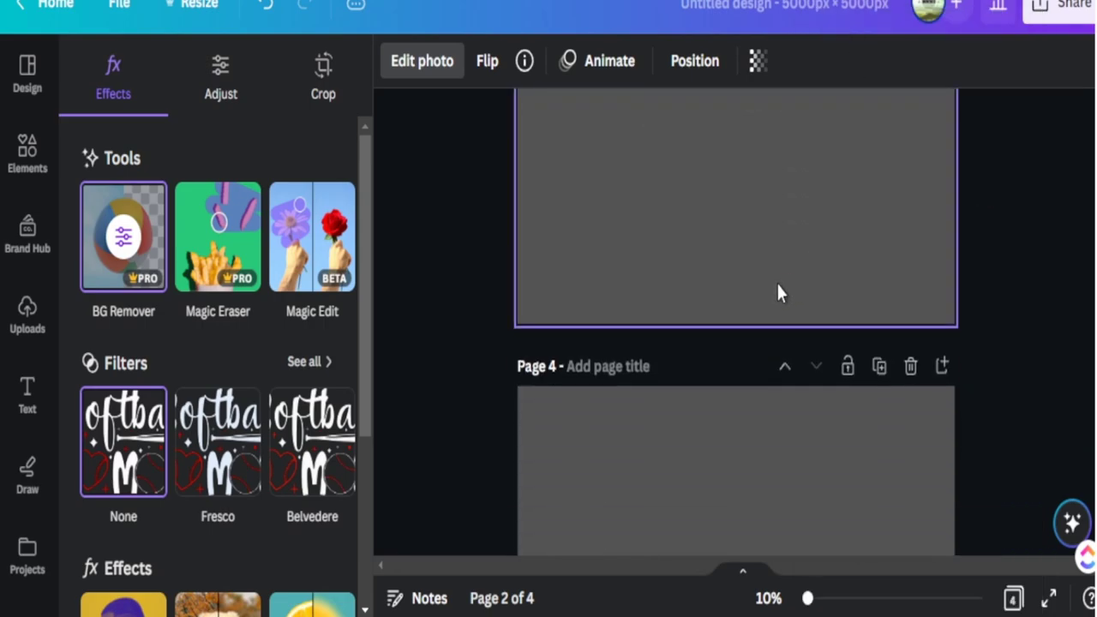
{"action": "scroll", "coordinate": [715, 362], "scroll_direction": "up", "scroll_amount": 4}
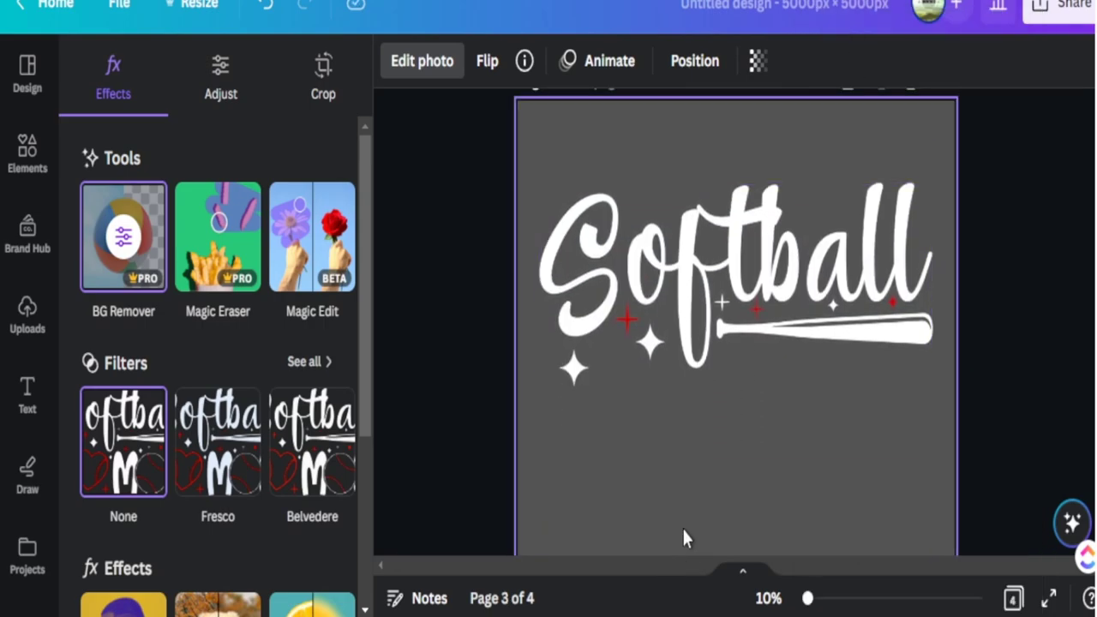
{"action": "left_click", "coordinate": [677, 514]}
{"action": "key", "text": "ctrl+v"}
{"action": "left_click_drag", "start_coordinate": [776, 363], "coordinate": [690, 388]}
Enlarge the MOM graphic beneath the Softball title and compare it across the pages.
{"action": "scroll", "coordinate": [759, 407], "scroll_direction": "down", "scroll_amount": 2}
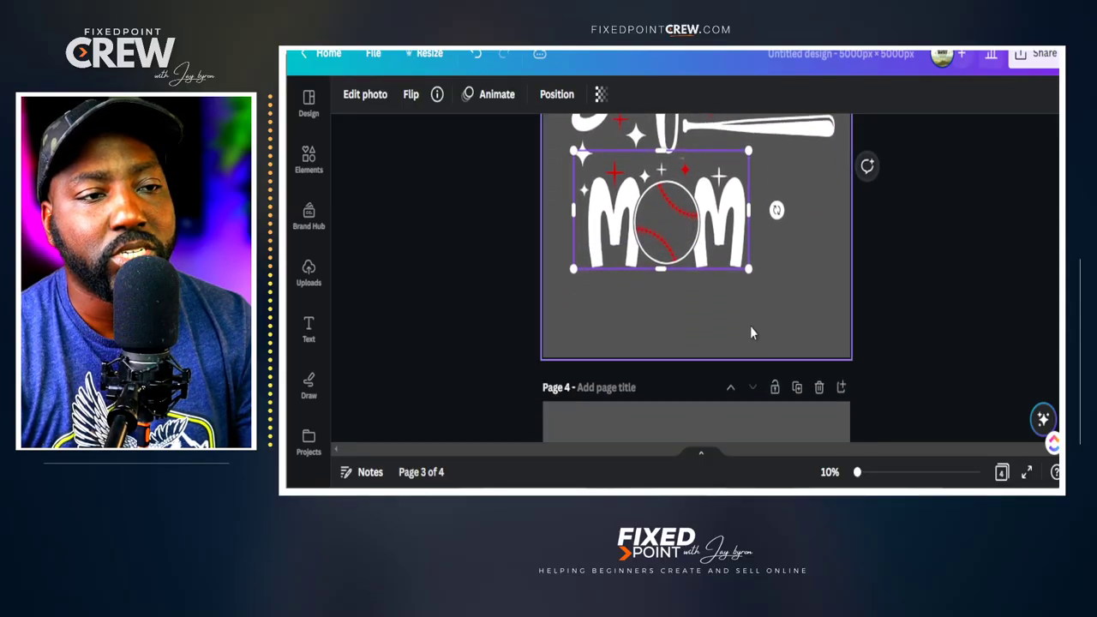
{"action": "left_click_drag", "start_coordinate": [749, 273], "coordinate": [840, 387]}
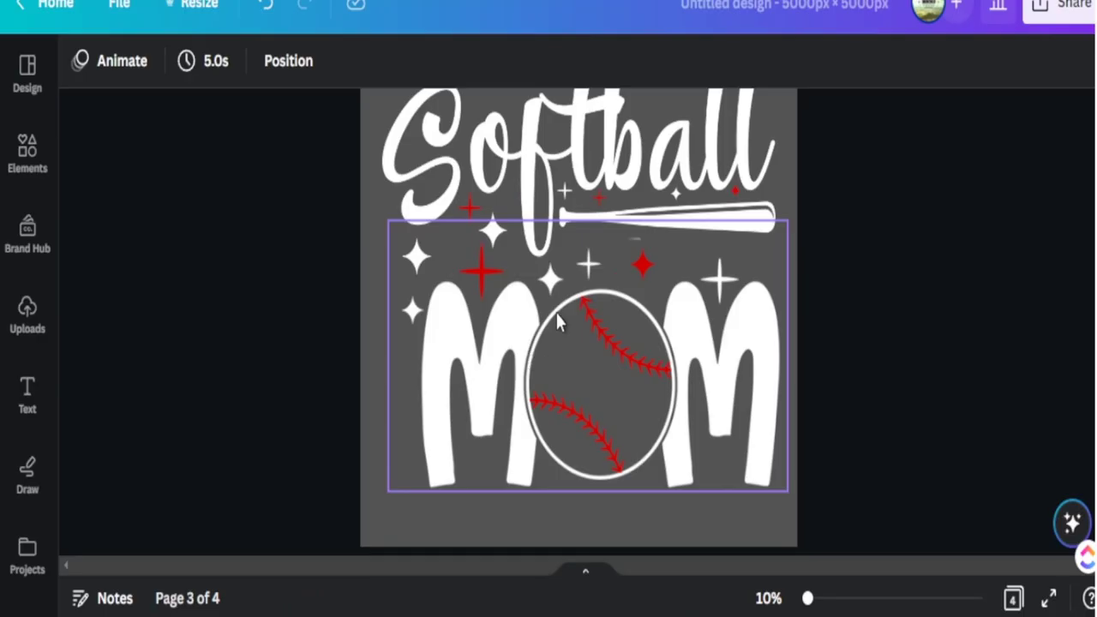
{"action": "scroll", "coordinate": [594, 283], "scroll_direction": "up", "scroll_amount": 2}
{"action": "left_click", "coordinate": [629, 263]}
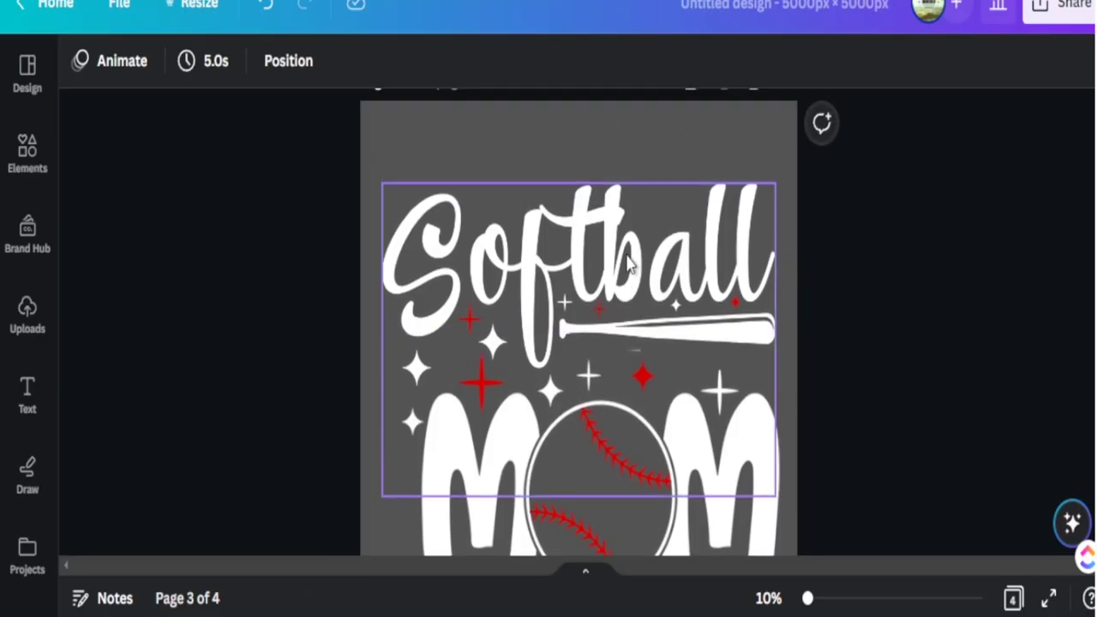
{"action": "scroll", "coordinate": [694, 324], "scroll_direction": "down", "scroll_amount": 2}
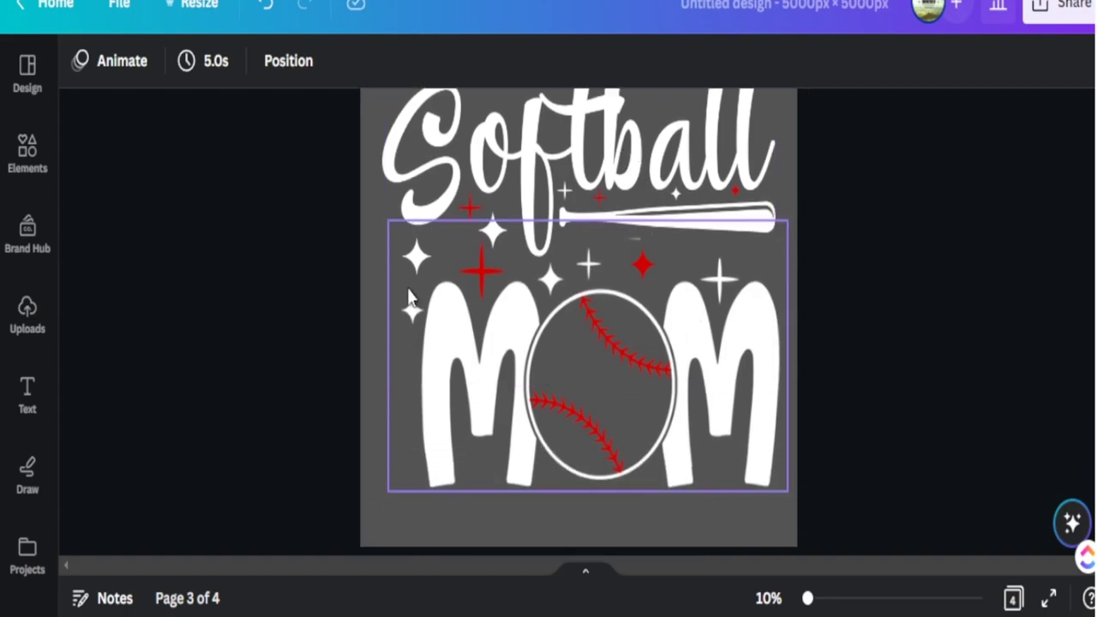
{"action": "scroll", "coordinate": [433, 378], "scroll_direction": "up", "scroll_amount": 10}
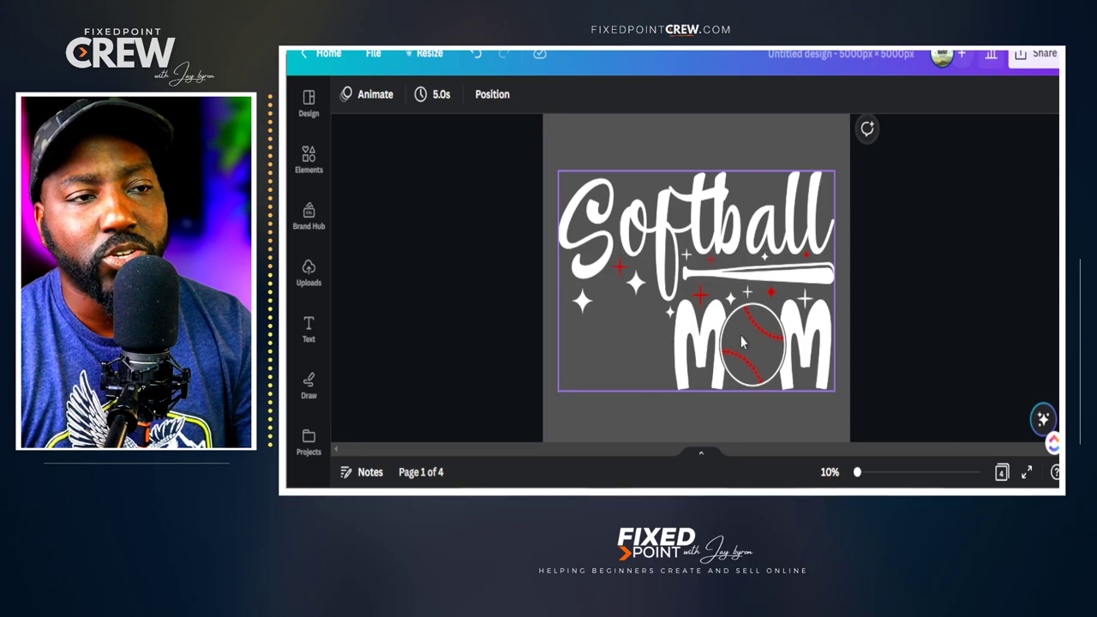
{"action": "scroll", "coordinate": [743, 341], "scroll_direction": "down", "scroll_amount": 10}
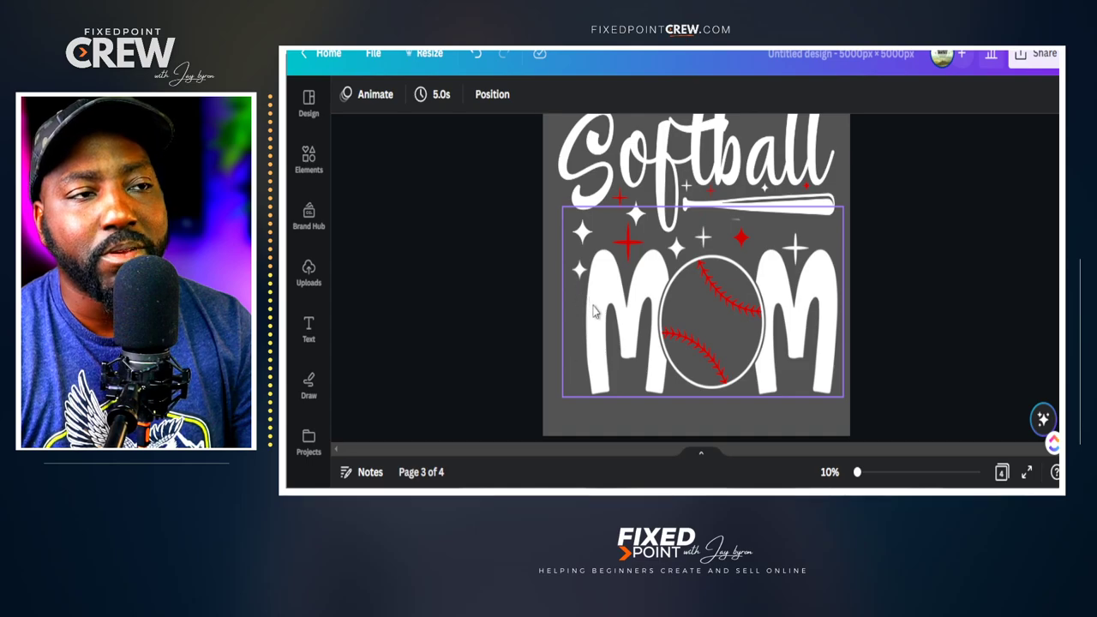
{"action": "left_click", "coordinate": [819, 317]}
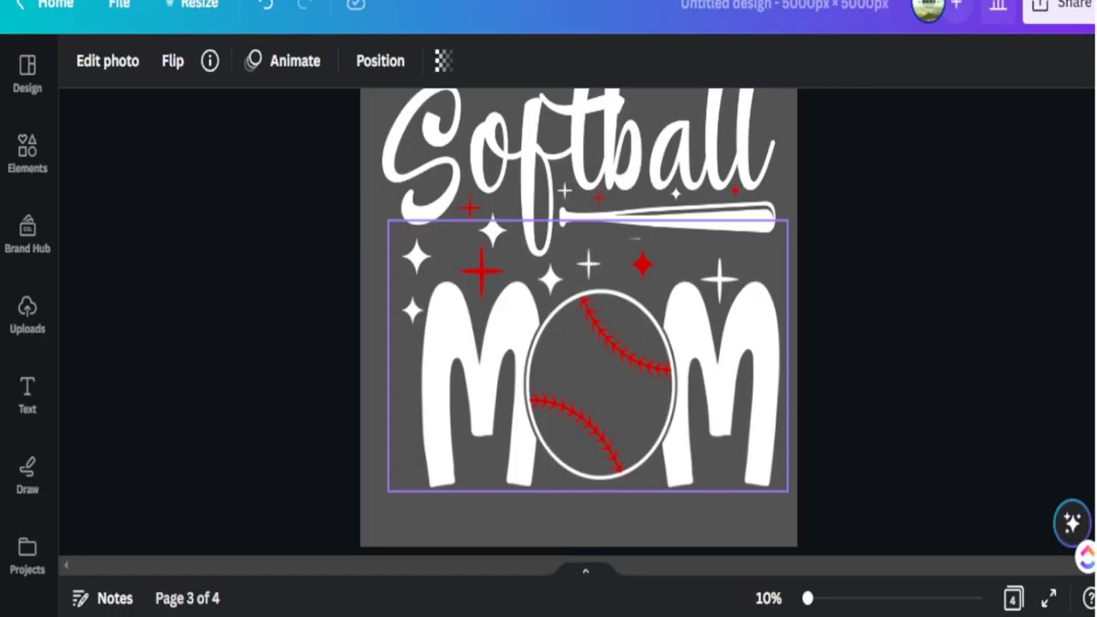
Paste a copy of page 4's yellow softball onto page 3, centred over MOM's O.
{"action": "scroll", "coordinate": [579, 317], "scroll_direction": "down", "scroll_amount": 5}
{"action": "left_click", "coordinate": [604, 262]}
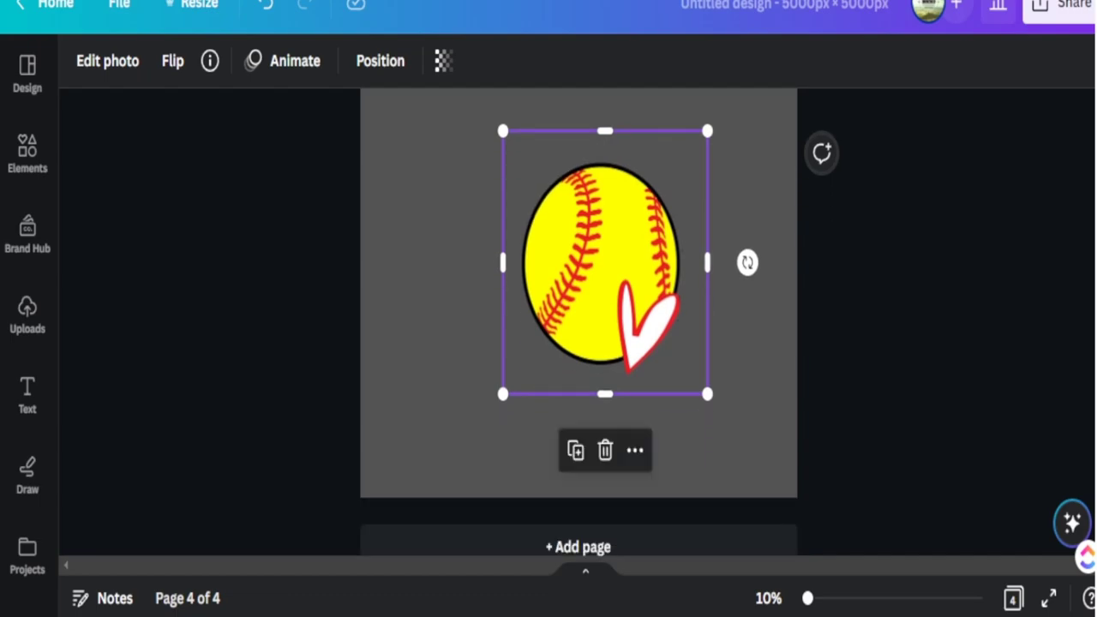
{"action": "mouse_move", "coordinate": [595, 260]}
{"action": "left_mouse_down"}
{"action": "mouse_move", "coordinate": [566, 291]}
{"action": "mouse_move", "coordinate": [573, 268]}
{"action": "mouse_move", "coordinate": [586, 276]}
{"action": "left_mouse_up"}
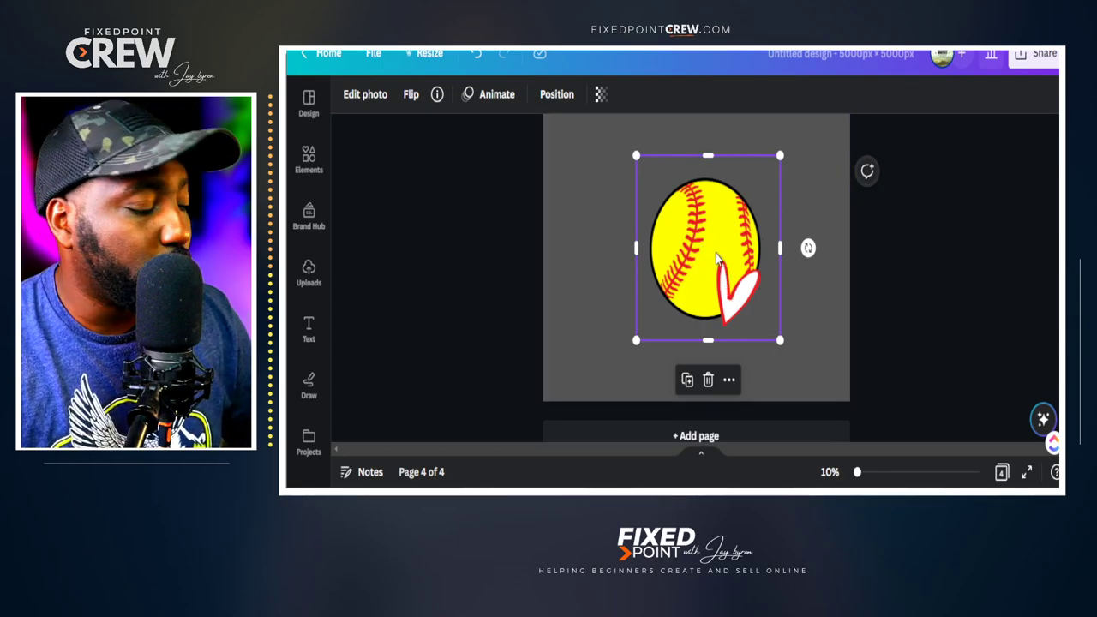
{"action": "scroll", "coordinate": [718, 294], "scroll_direction": "up", "scroll_amount": 5}
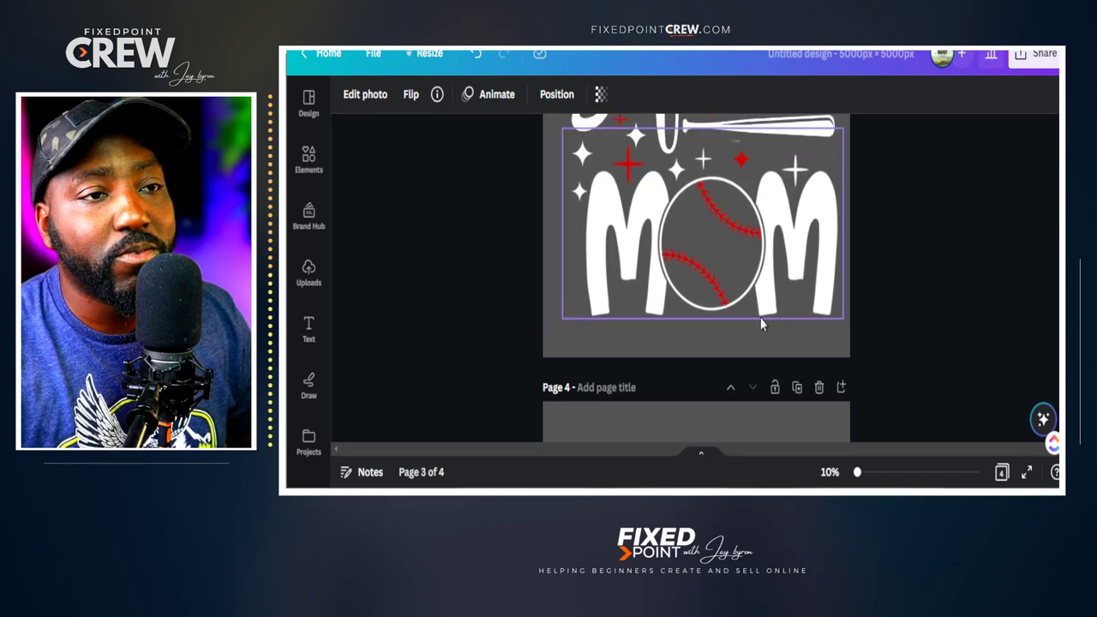
{"action": "left_click", "coordinate": [763, 332]}
{"action": "key", "text": "ctrl+v"}
{"action": "left_click_drag", "start_coordinate": [721, 224], "coordinate": [722, 242]}
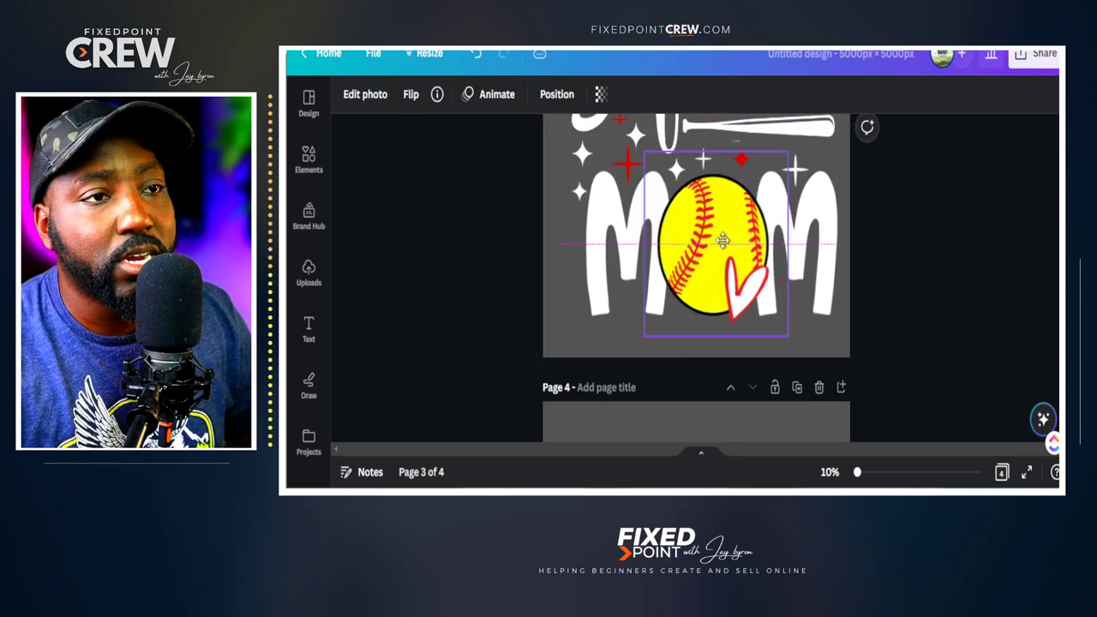
{"action": "left_click", "coordinate": [968, 256]}
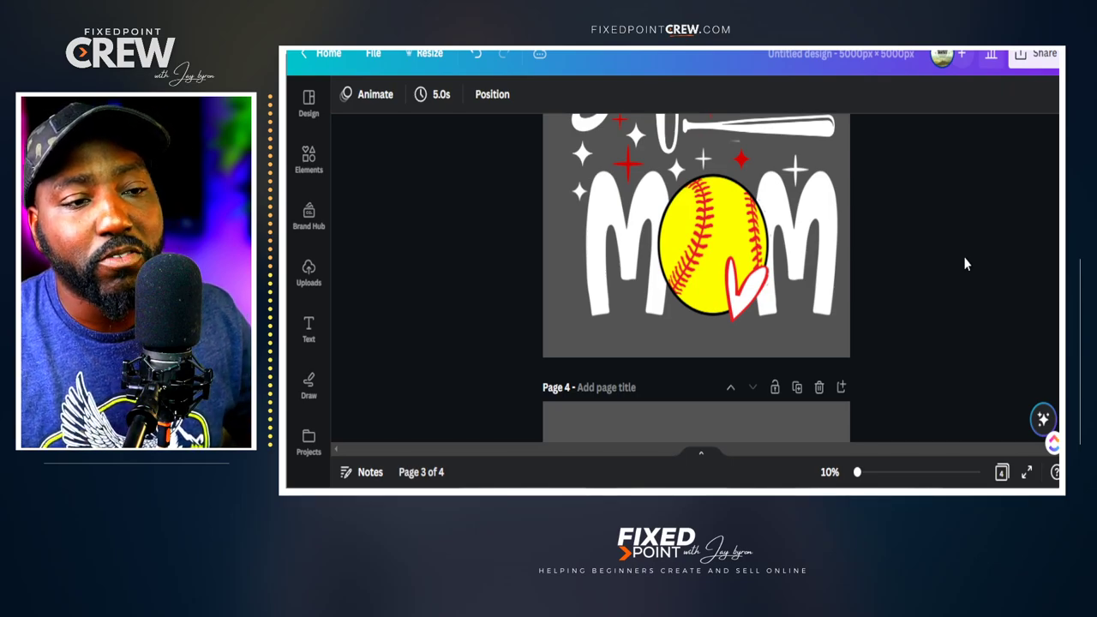
{"action": "scroll", "coordinate": [870, 376], "scroll_direction": "up", "scroll_amount": 2}
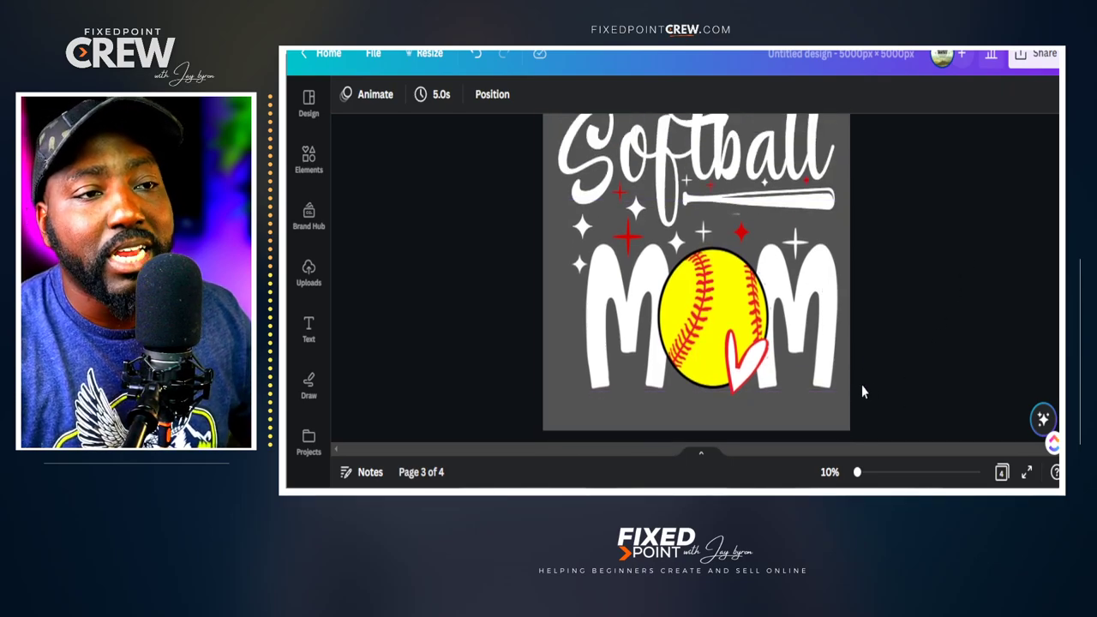
{"action": "scroll", "coordinate": [862, 385], "scroll_direction": "down", "scroll_amount": 2}
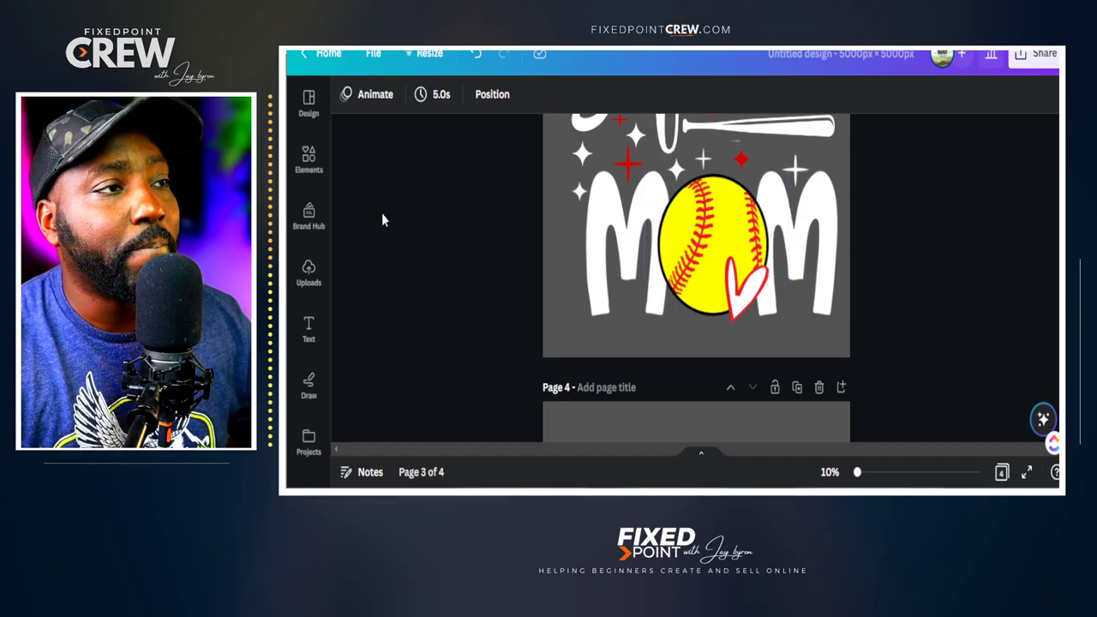
Add the red heart, shrink it, and tilt it 21 degrees over the softball's small white heart.
{"action": "left_click", "coordinate": [309, 162]}
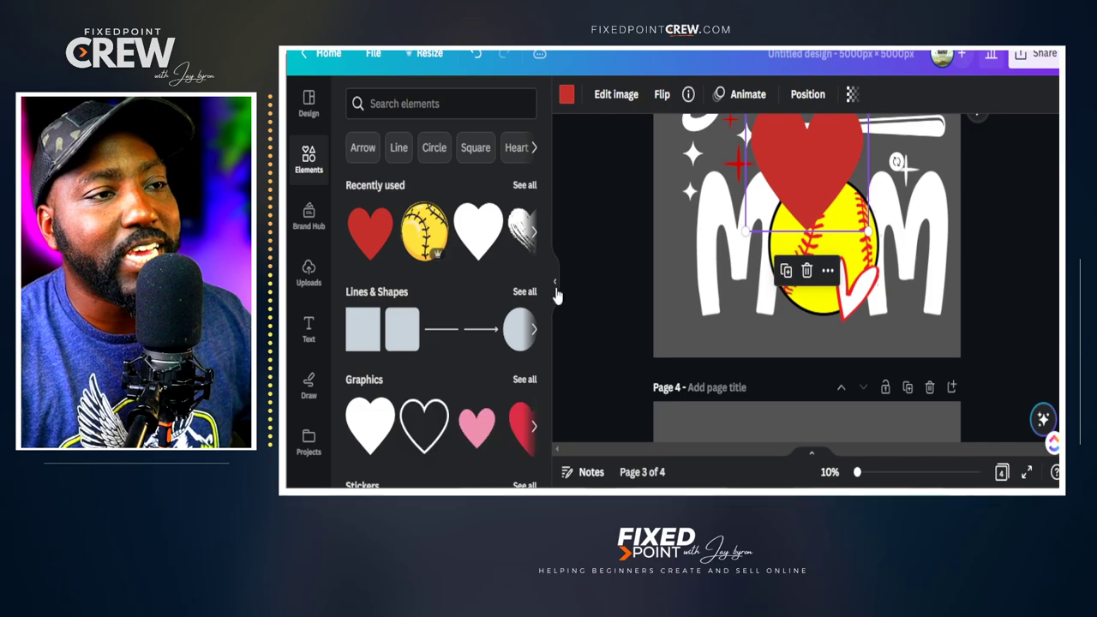
{"action": "left_click", "coordinate": [556, 282]}
{"action": "left_click_drag", "start_coordinate": [624, 237], "coordinate": [751, 316]}
{"action": "left_click_drag", "start_coordinate": [596, 334], "coordinate": [649, 347]}
{"action": "left_click_drag", "start_coordinate": [656, 446], "coordinate": [603, 449]}
{"action": "left_click_drag", "start_coordinate": [667, 343], "coordinate": [658, 338]}
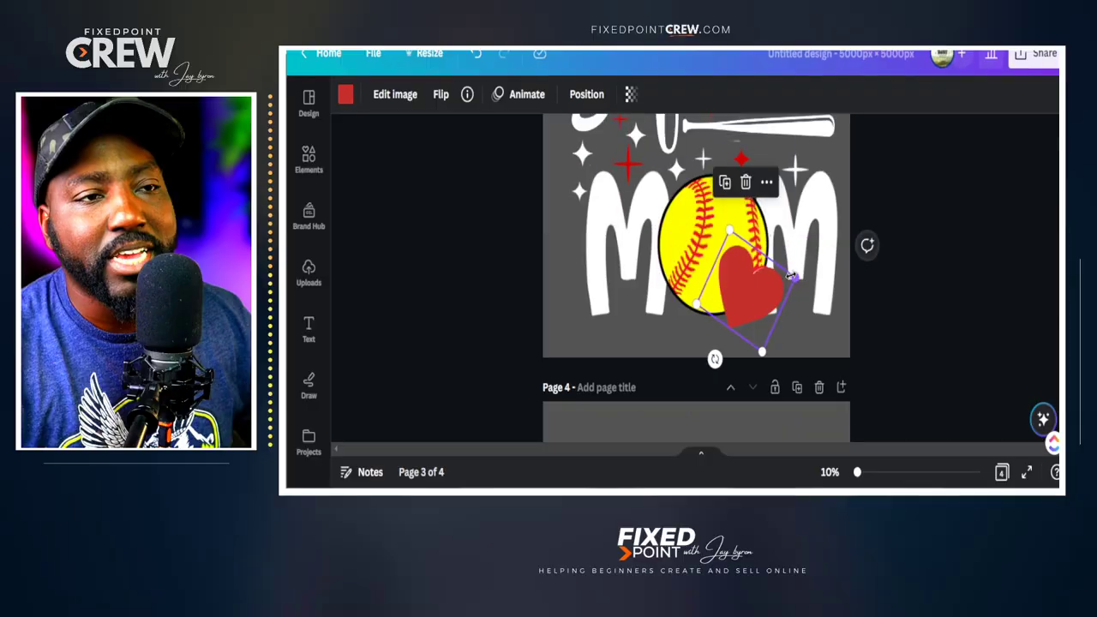
{"action": "mouse_move", "coordinate": [671, 422]}
{"action": "left_mouse_down"}
{"action": "mouse_move", "coordinate": [682, 411]}
{"action": "mouse_move", "coordinate": [673, 418]}
{"action": "left_mouse_up"}
{"action": "left_click_drag", "start_coordinate": [668, 420], "coordinate": [637, 415]}
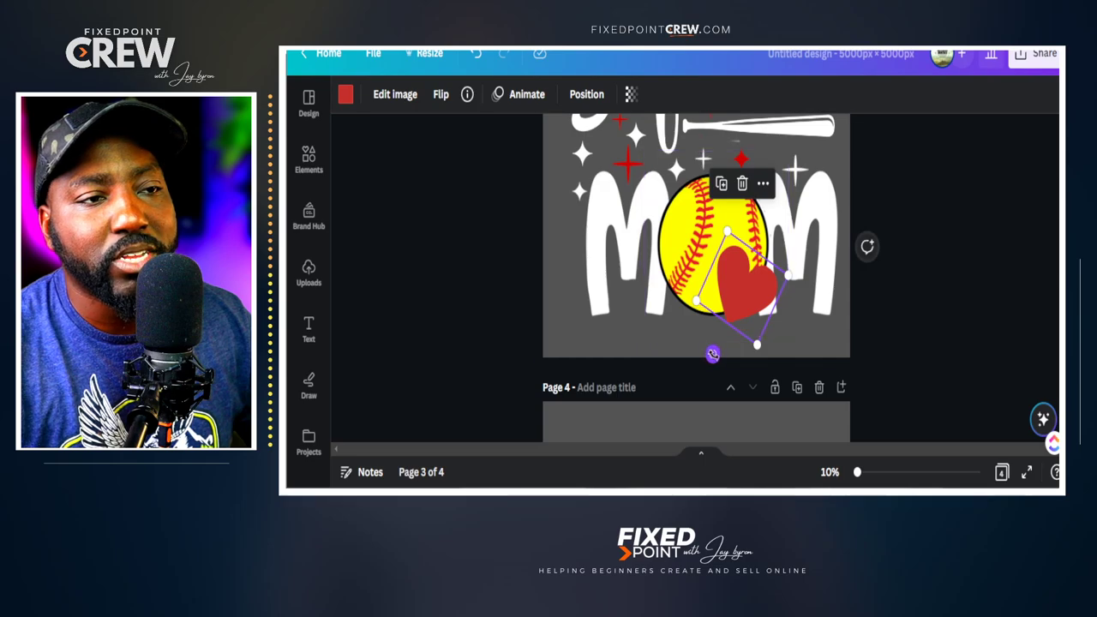
{"action": "left_click_drag", "start_coordinate": [713, 353], "coordinate": [730, 350]}
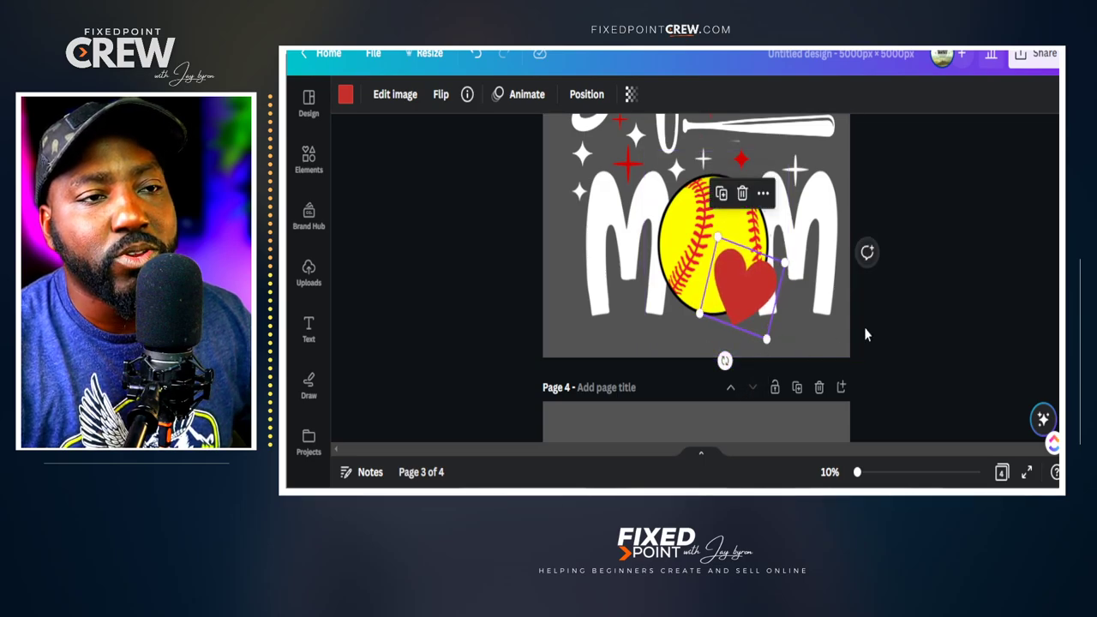
{"action": "left_click", "coordinate": [920, 307]}
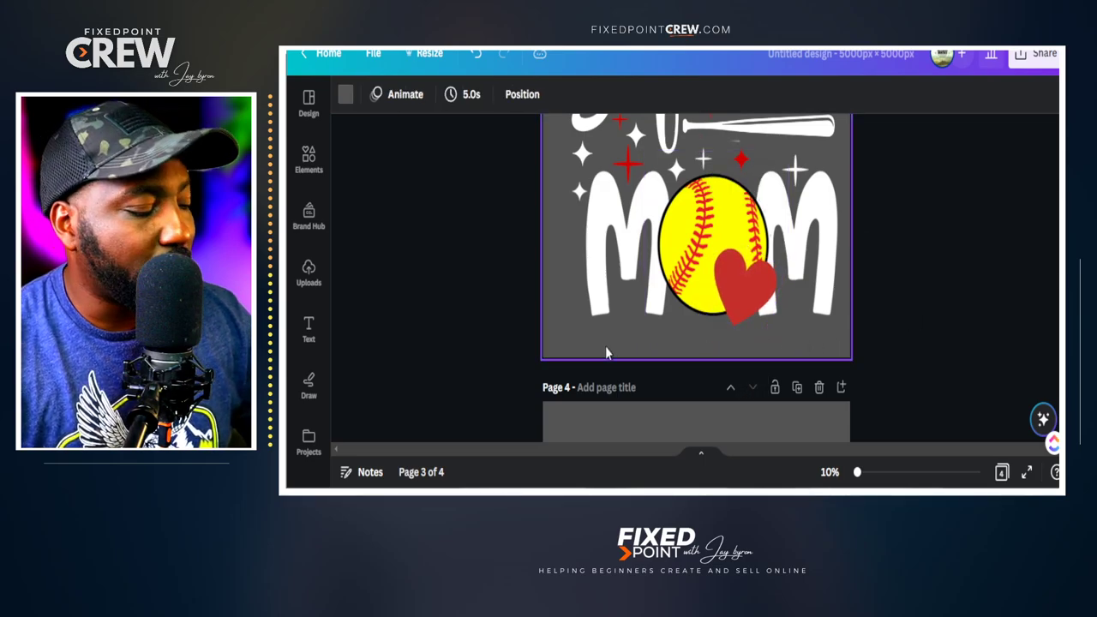
Add bold white '#27' text at size 304, tilted about 23 degrees on the red heart.
{"action": "key", "text": "t"}
{"action": "left_click_drag", "start_coordinate": [650, 227], "coordinate": [587, 205]}
{"action": "left_click_drag", "start_coordinate": [423, 221], "coordinate": [381, 226]}
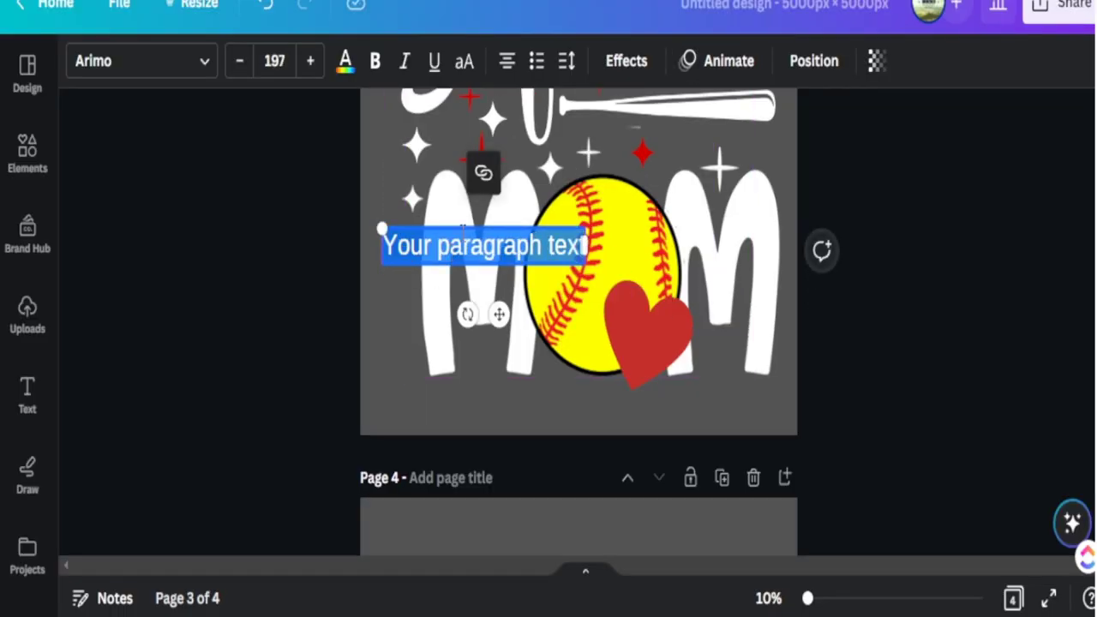
{"action": "type", "text": "#27"}
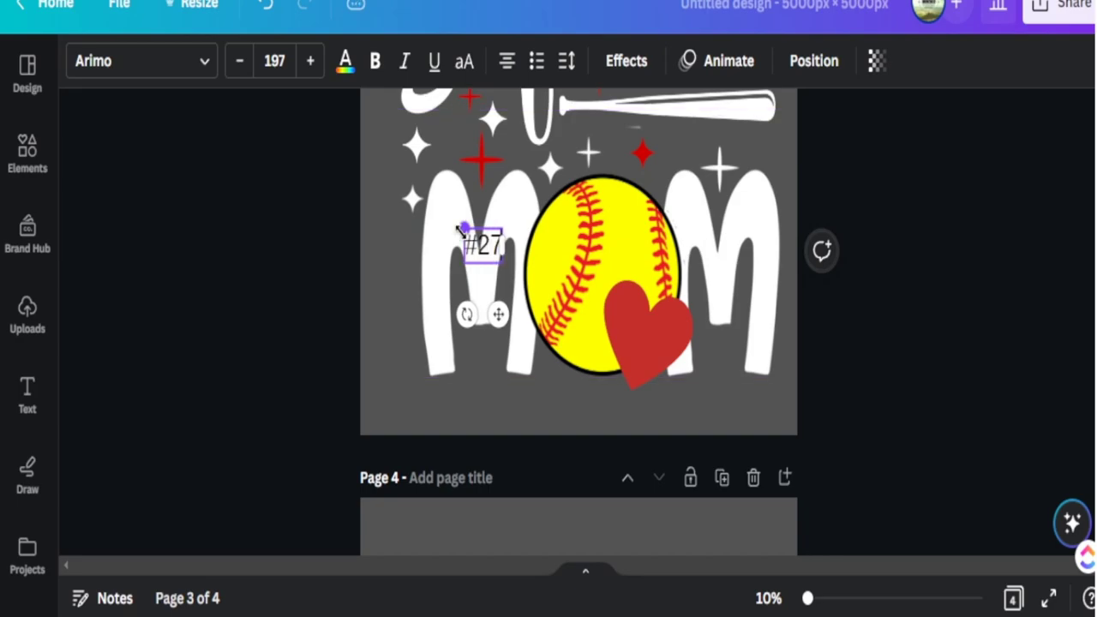
{"action": "key", "text": "ctrl+a"}
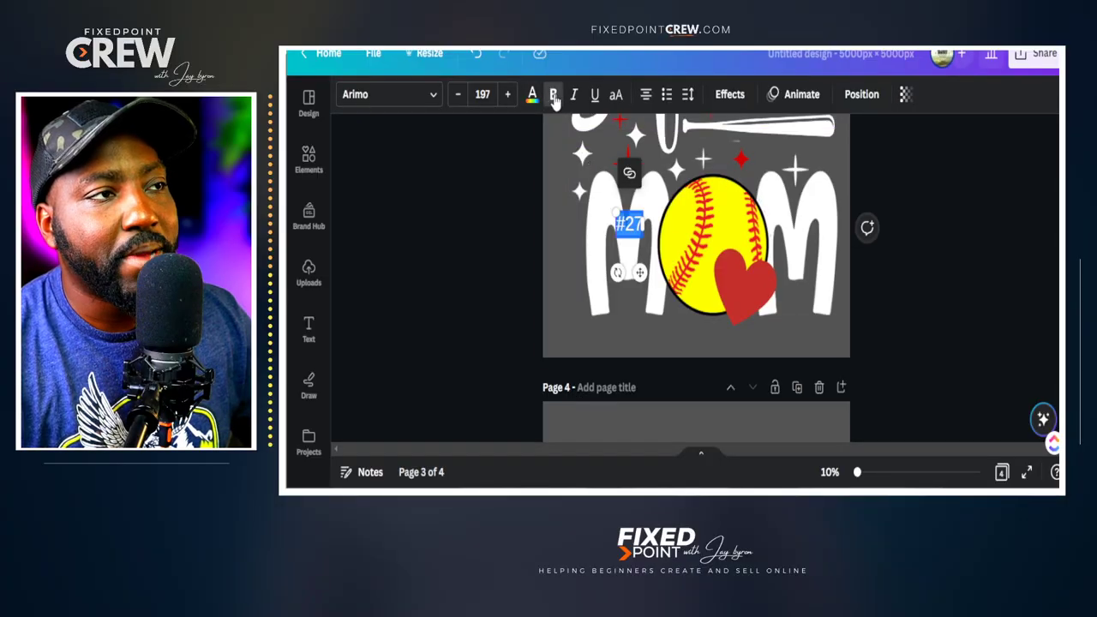
{"action": "left_click_drag", "start_coordinate": [643, 237], "coordinate": [654, 246]}
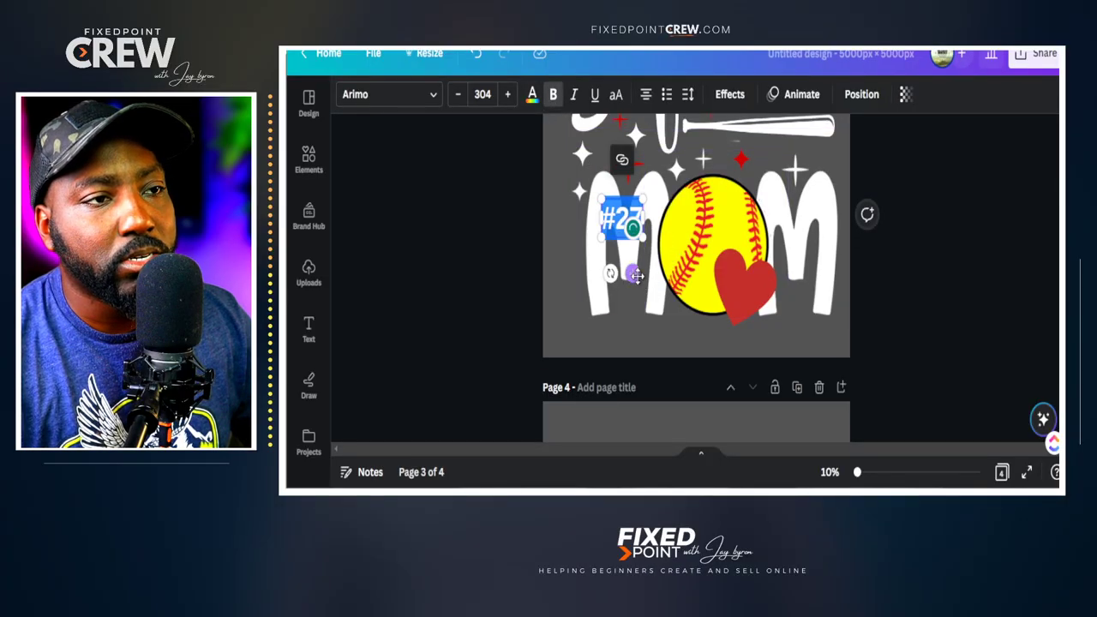
{"action": "left_click_drag", "start_coordinate": [732, 324], "coordinate": [713, 345]}
{"action": "left_click", "coordinate": [746, 292]}
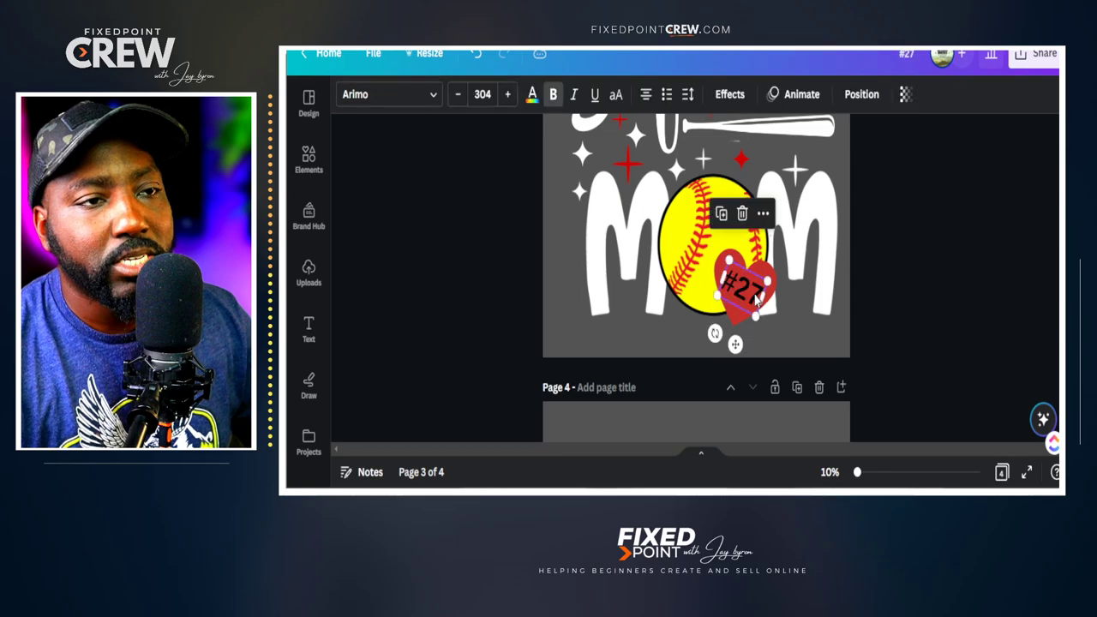
{"action": "left_click", "coordinate": [532, 94]}
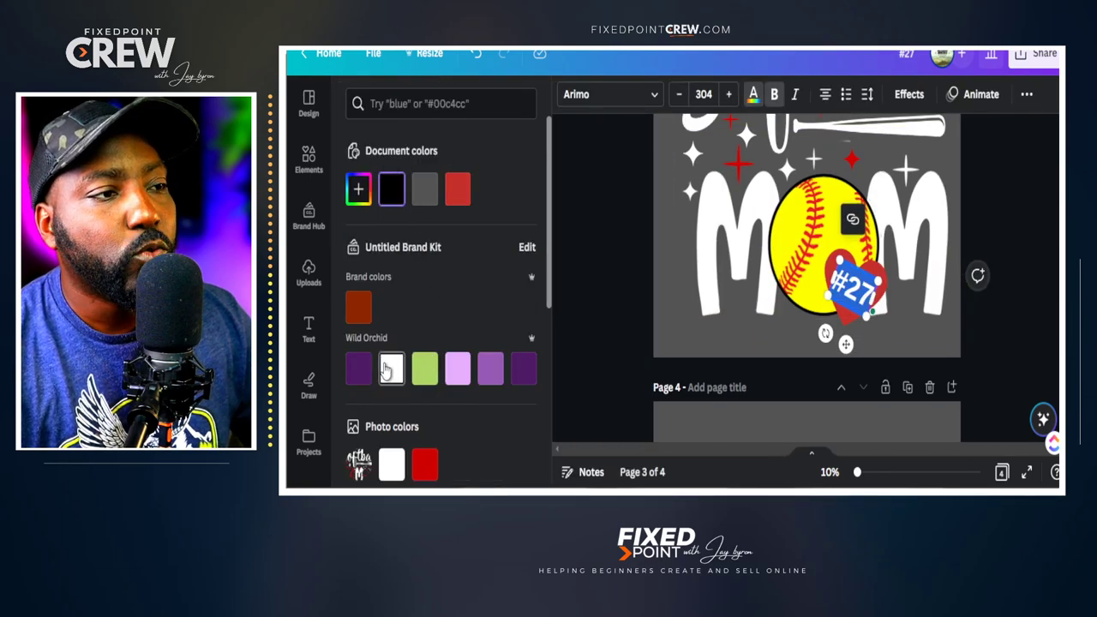
{"action": "left_click", "coordinate": [583, 343]}
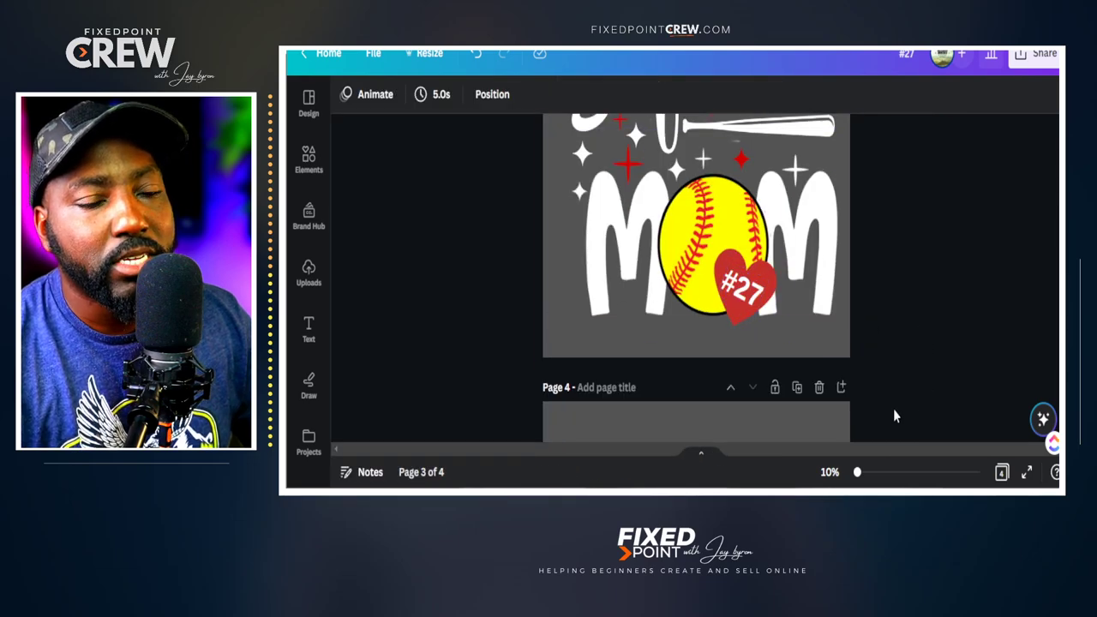
Select every Softball Mom element, group them with Group, and nudge the group into place.
{"action": "scroll", "coordinate": [840, 401], "scroll_direction": "up", "scroll_amount": 2}
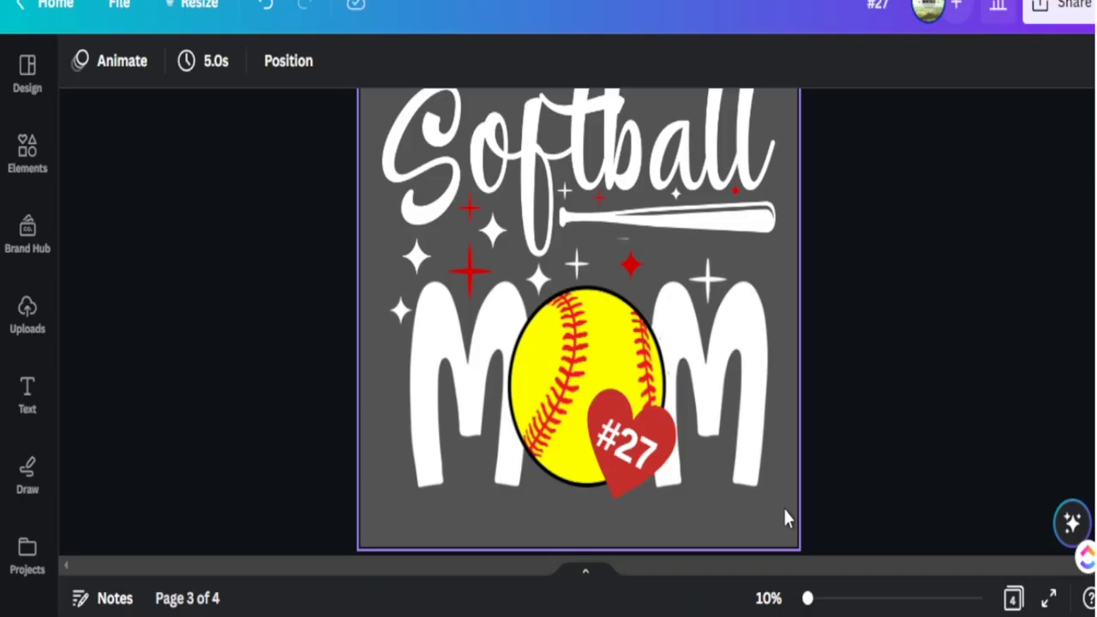
{"action": "left_click_drag", "start_coordinate": [785, 511], "coordinate": [314, 108]}
{"action": "right_click", "coordinate": [585, 341]}
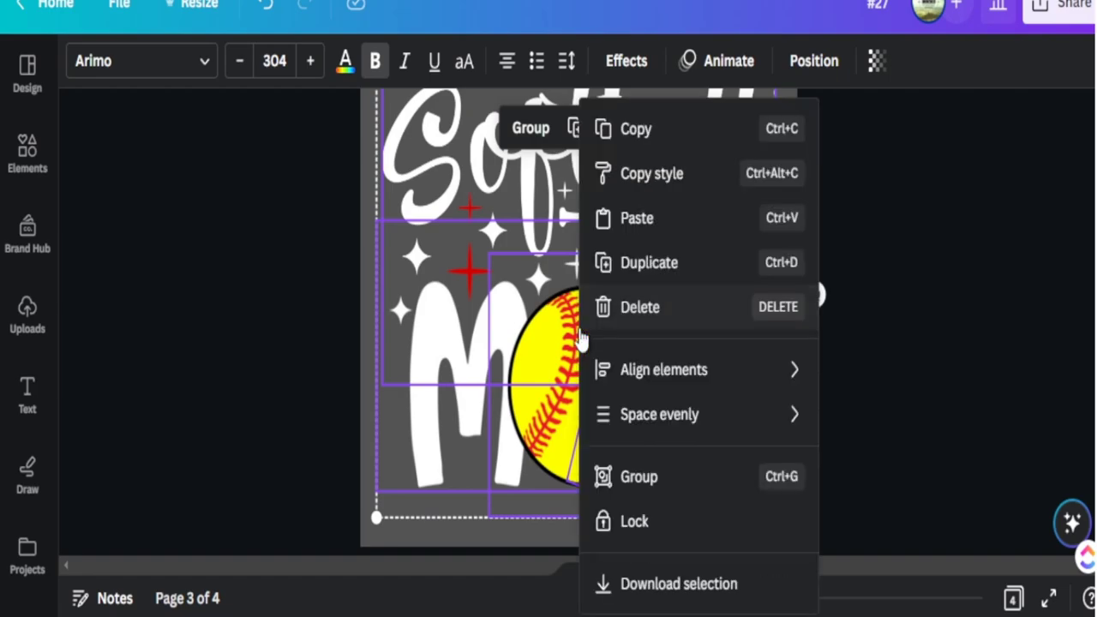
{"action": "left_click", "coordinate": [642, 482]}
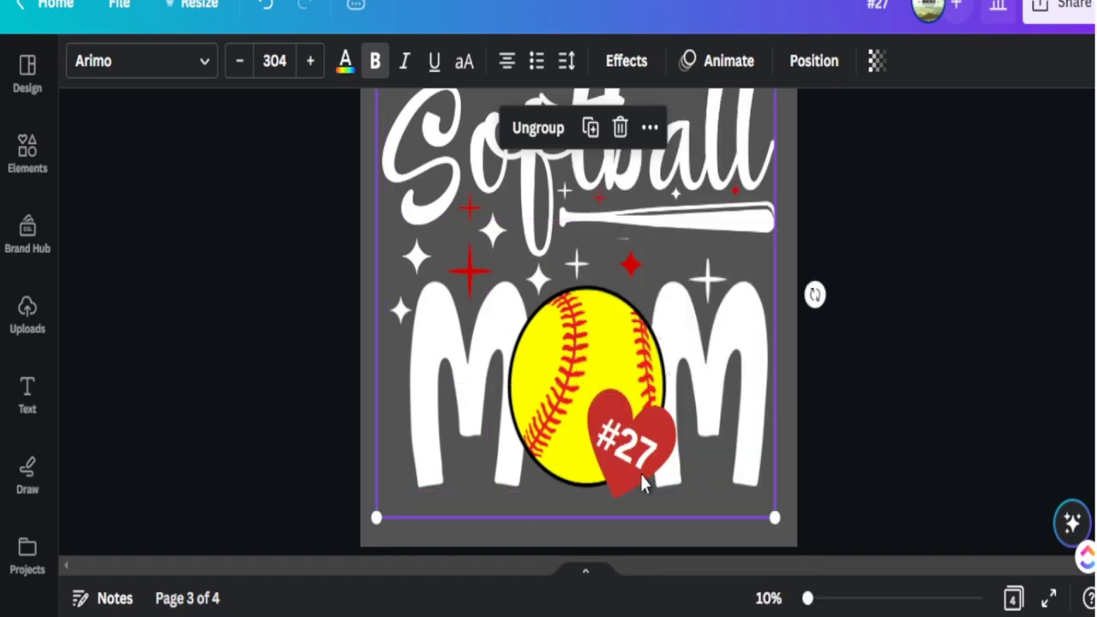
{"action": "left_click_drag", "start_coordinate": [620, 397], "coordinate": [652, 455]}
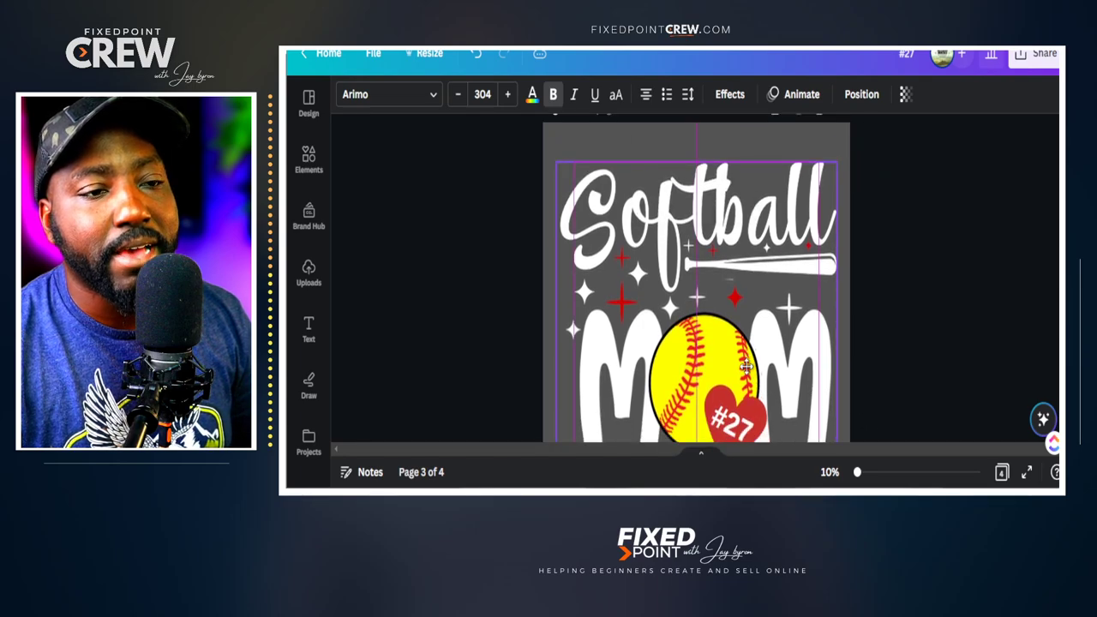
{"action": "left_click_drag", "start_coordinate": [746, 366], "coordinate": [747, 367]}
{"action": "scroll", "coordinate": [914, 364], "scroll_direction": "down", "scroll_amount": 2}
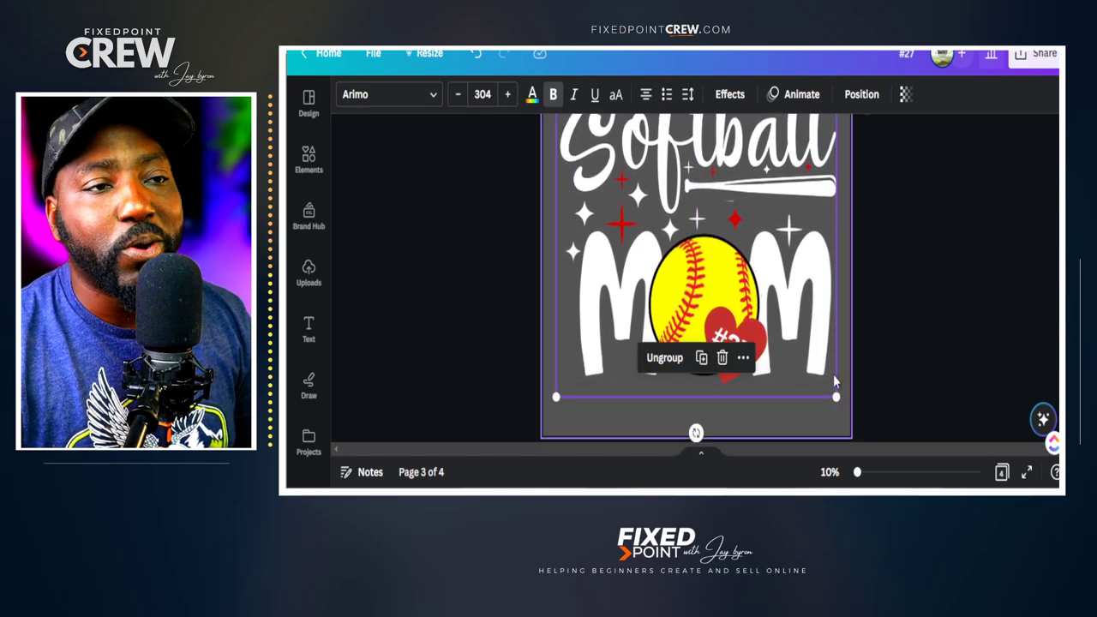
{"action": "scroll", "coordinate": [796, 296], "scroll_direction": "up", "scroll_amount": 2}
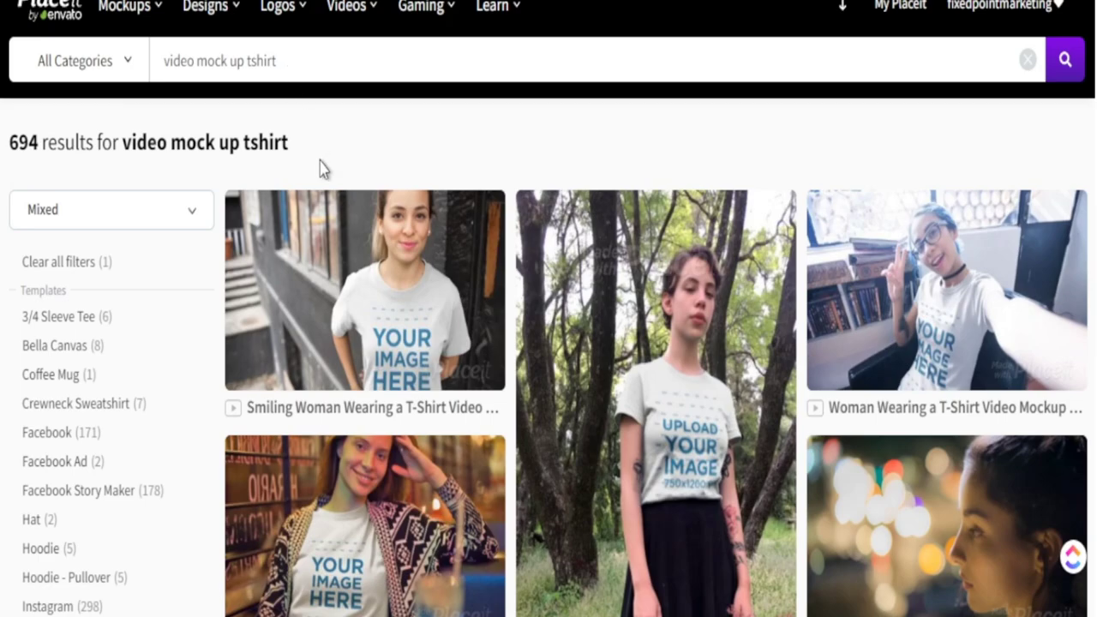
{"action": "scroll", "coordinate": [115, 328], "scroll_direction": "down", "scroll_amount": 5}
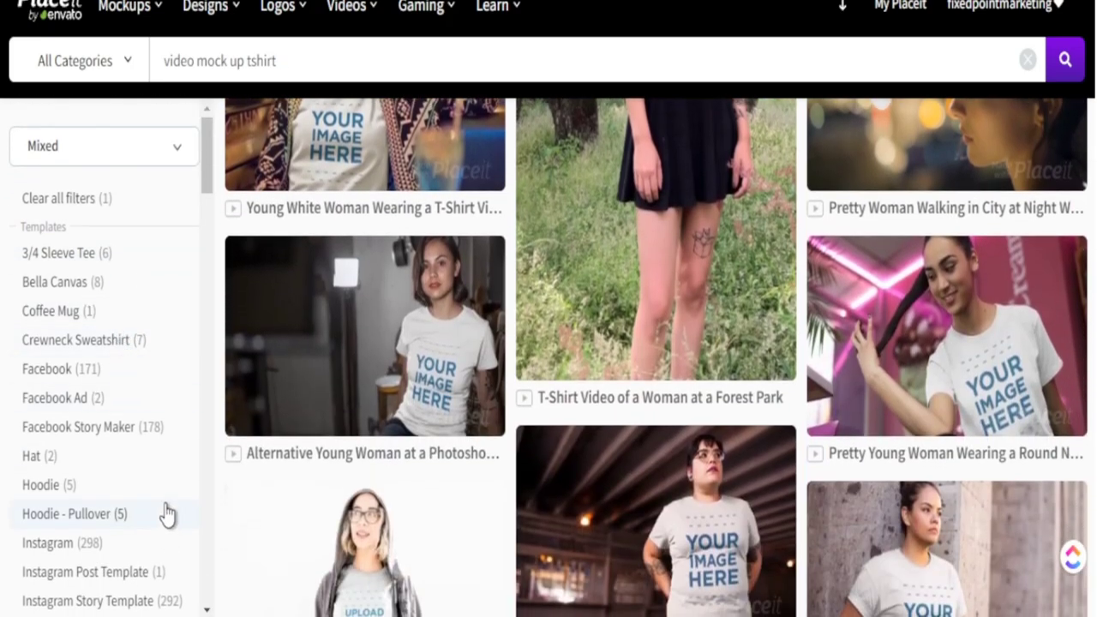
{"action": "scroll", "coordinate": [168, 515], "scroll_direction": "down", "scroll_amount": 8}
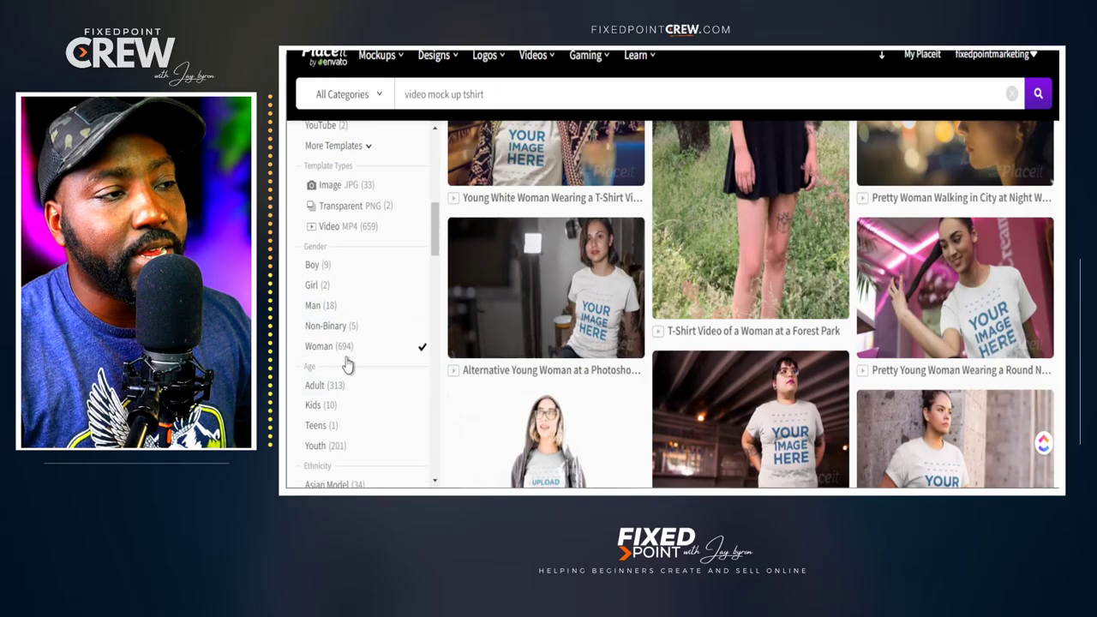
{"action": "scroll", "coordinate": [466, 375], "scroll_direction": "up", "scroll_amount": 5}
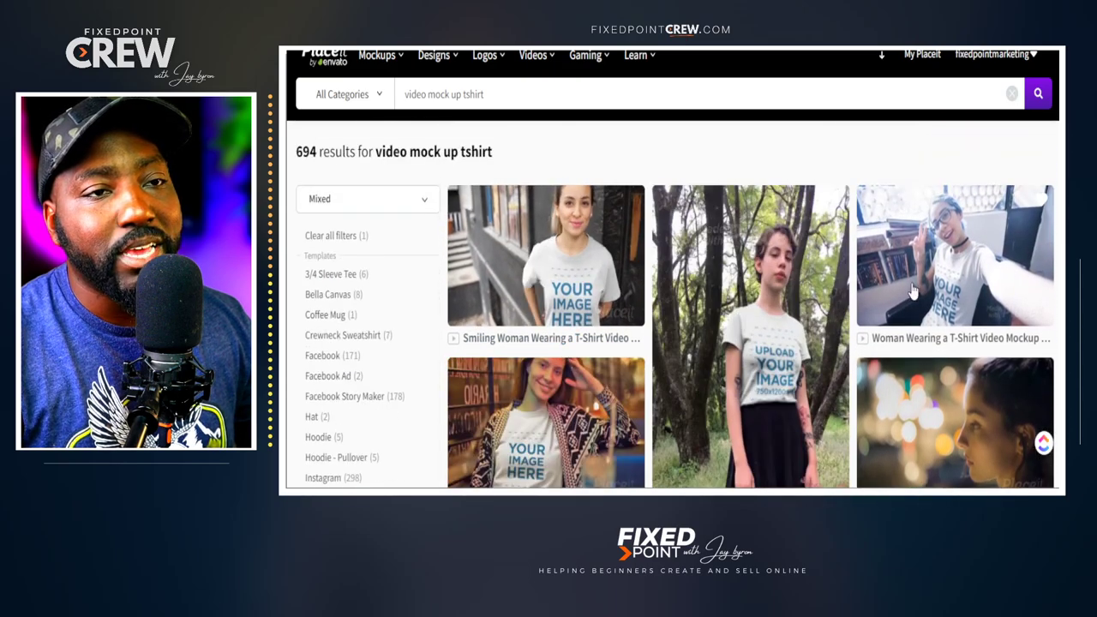
{"action": "scroll", "coordinate": [918, 343], "scroll_direction": "down", "scroll_amount": 6}
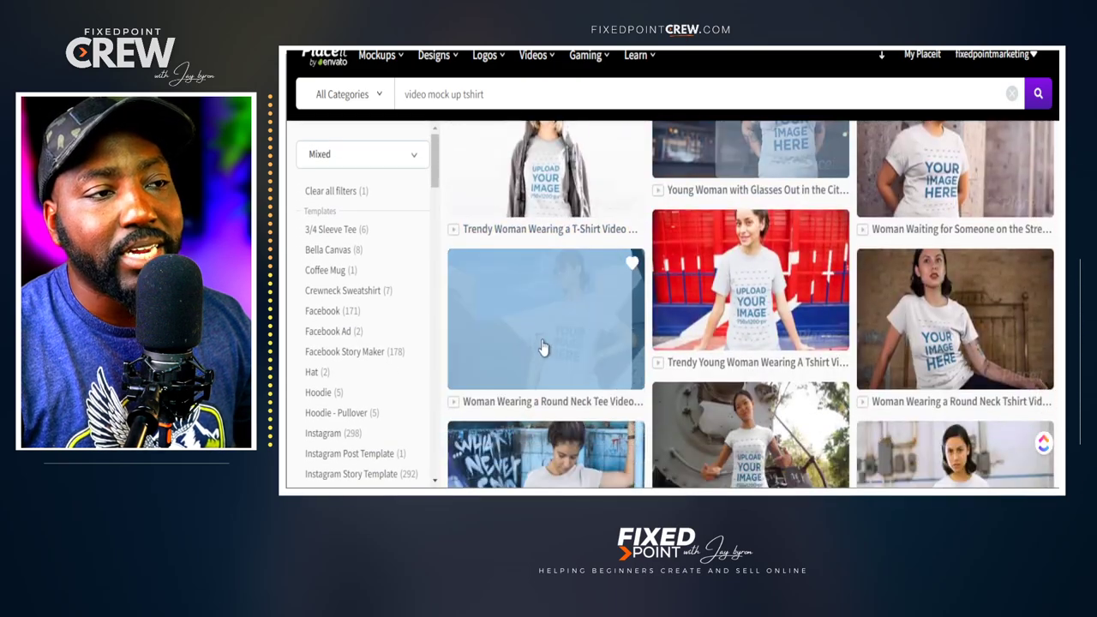
{"action": "scroll", "coordinate": [600, 368], "scroll_direction": "down", "scroll_amount": 5}
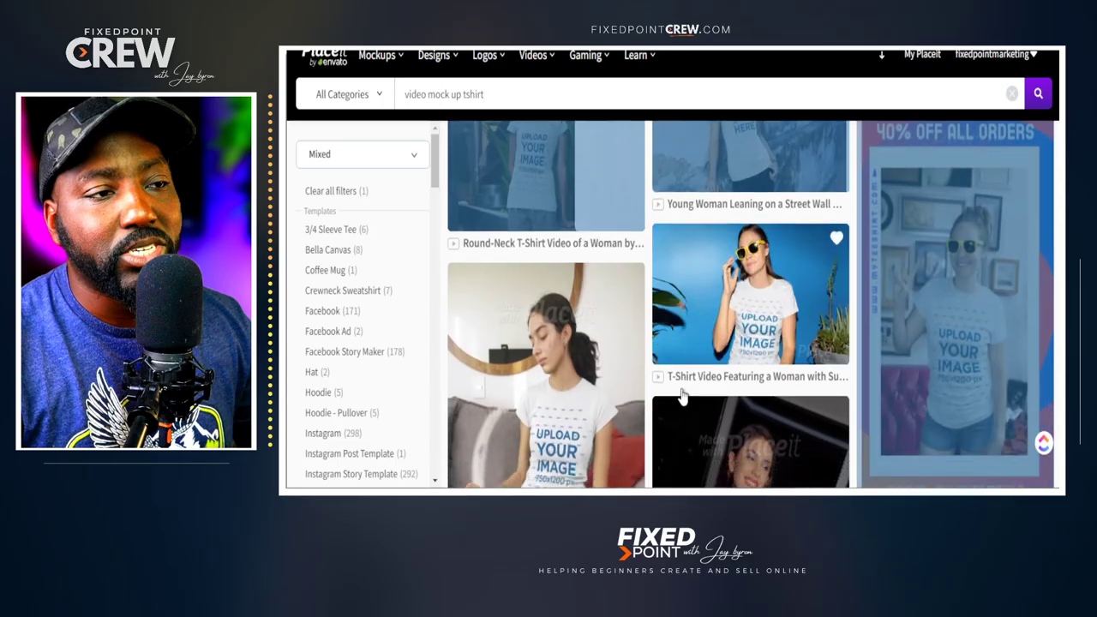
{"action": "scroll", "coordinate": [682, 396], "scroll_direction": "down", "scroll_amount": 3}
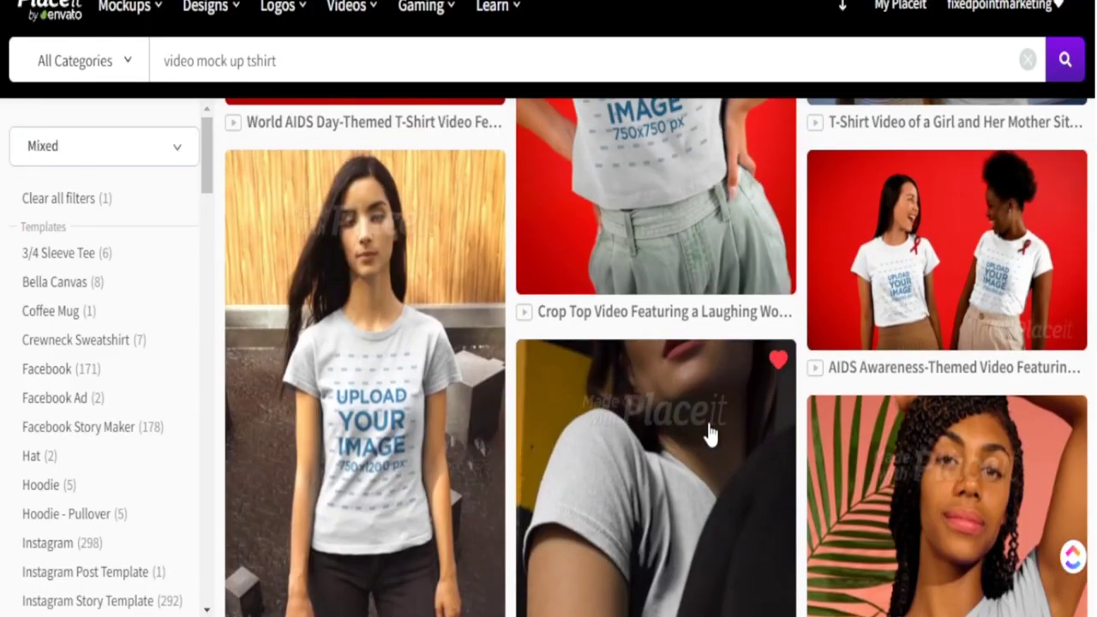
{"action": "mouse_move", "coordinate": [426, 473]}
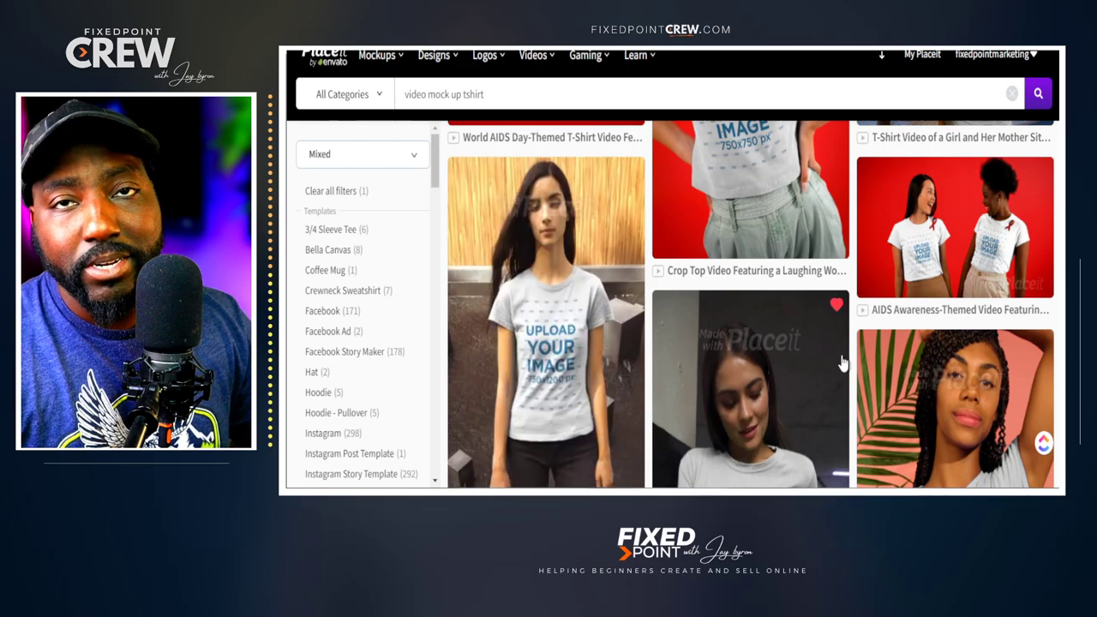
{"action": "scroll", "coordinate": [886, 419], "scroll_direction": "down", "scroll_amount": 3}
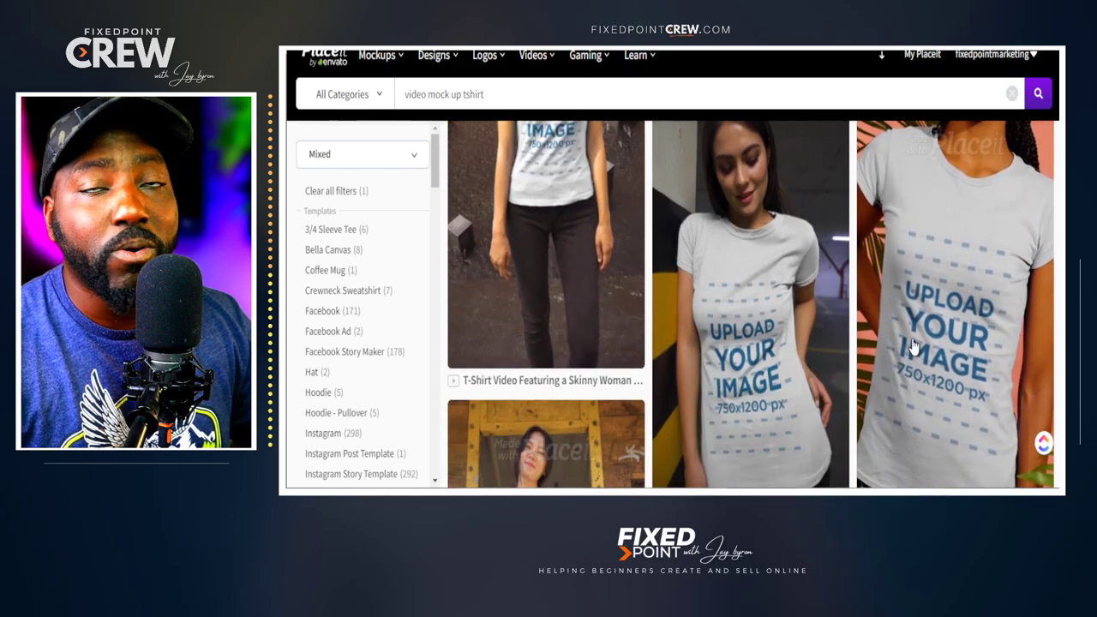
{"action": "scroll", "coordinate": [914, 346], "scroll_direction": "down", "scroll_amount": 10}
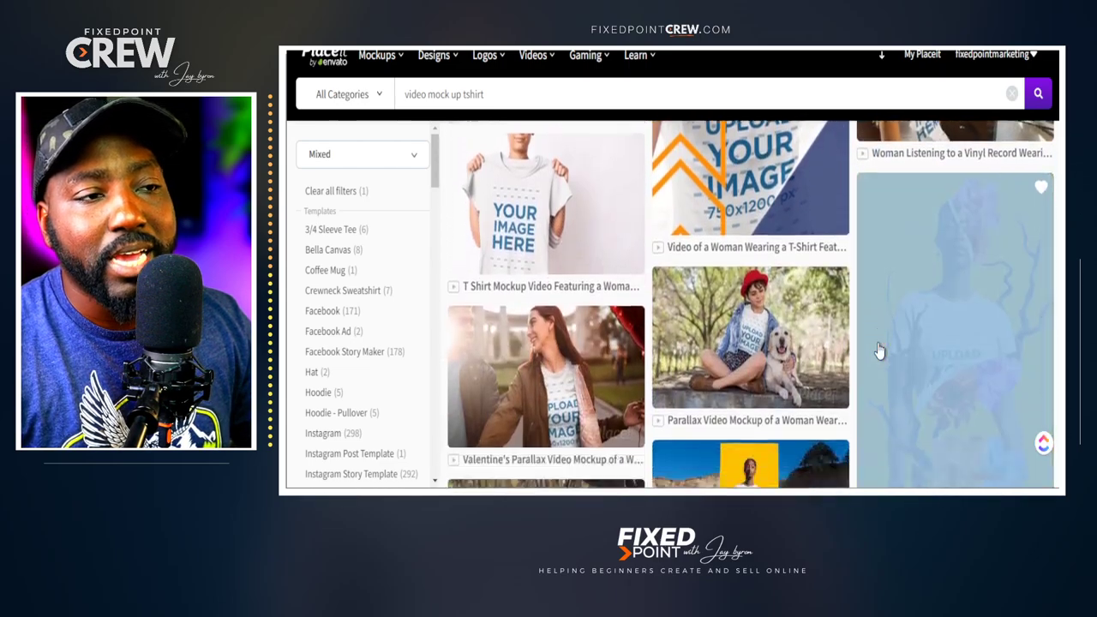
{"action": "scroll", "coordinate": [879, 350], "scroll_direction": "down", "scroll_amount": 10}
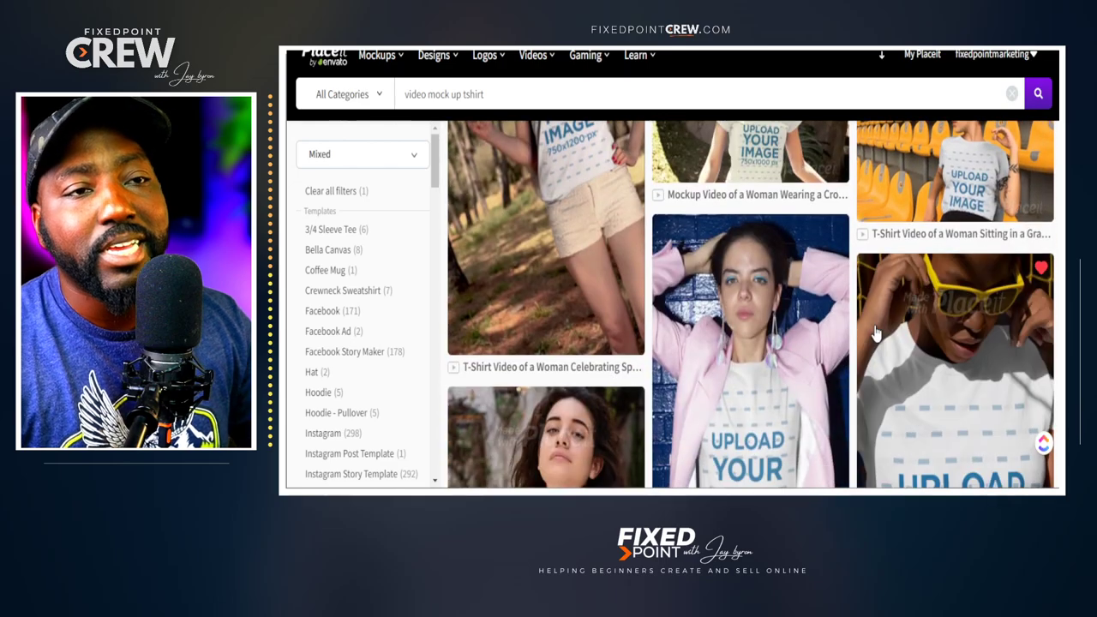
{"action": "scroll", "coordinate": [861, 343], "scroll_direction": "down", "scroll_amount": 8}
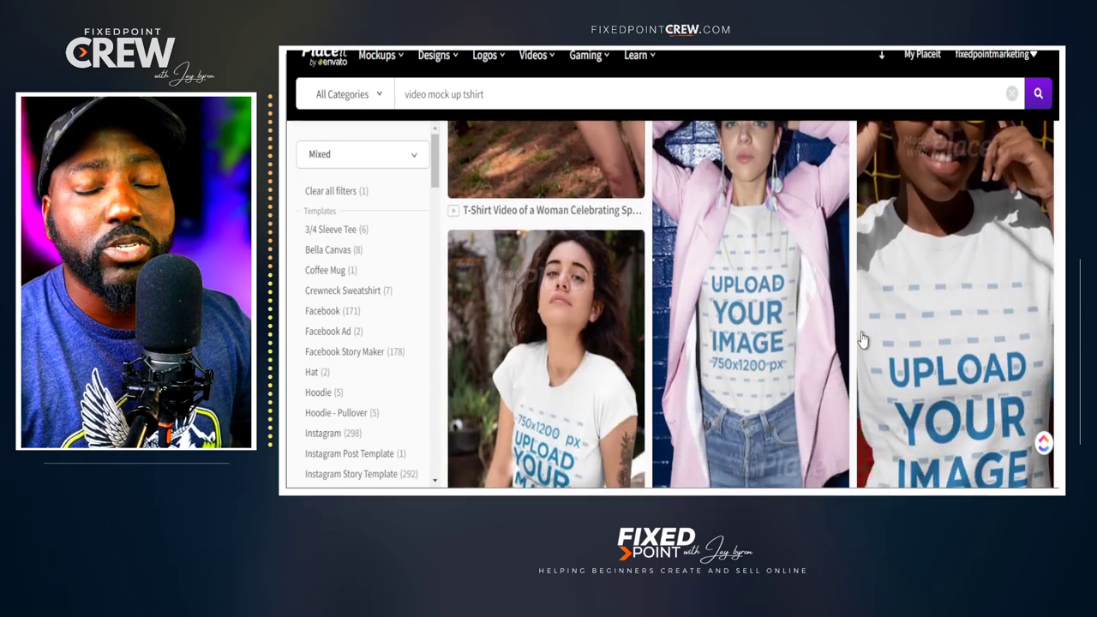
{"action": "scroll", "coordinate": [851, 344], "scroll_direction": "down", "scroll_amount": 3}
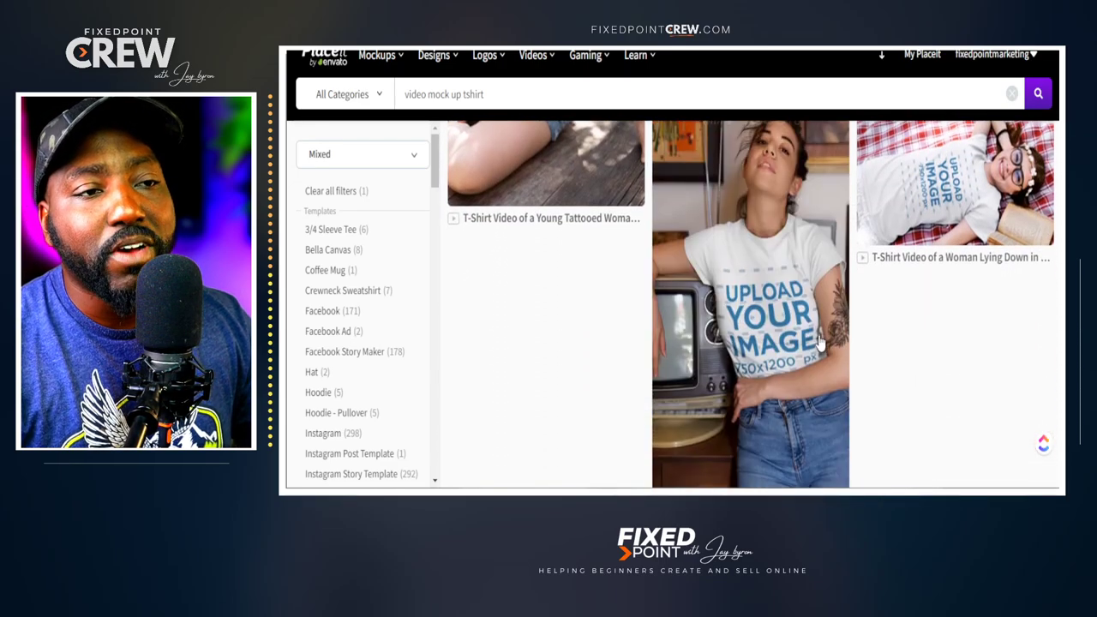
{"action": "scroll", "coordinate": [840, 342], "scroll_direction": "down", "scroll_amount": 4}
{"action": "scroll", "coordinate": [819, 341], "scroll_direction": "up", "scroll_amount": 7}
{"action": "scroll", "coordinate": [818, 341], "scroll_direction": "up", "scroll_amount": 2}
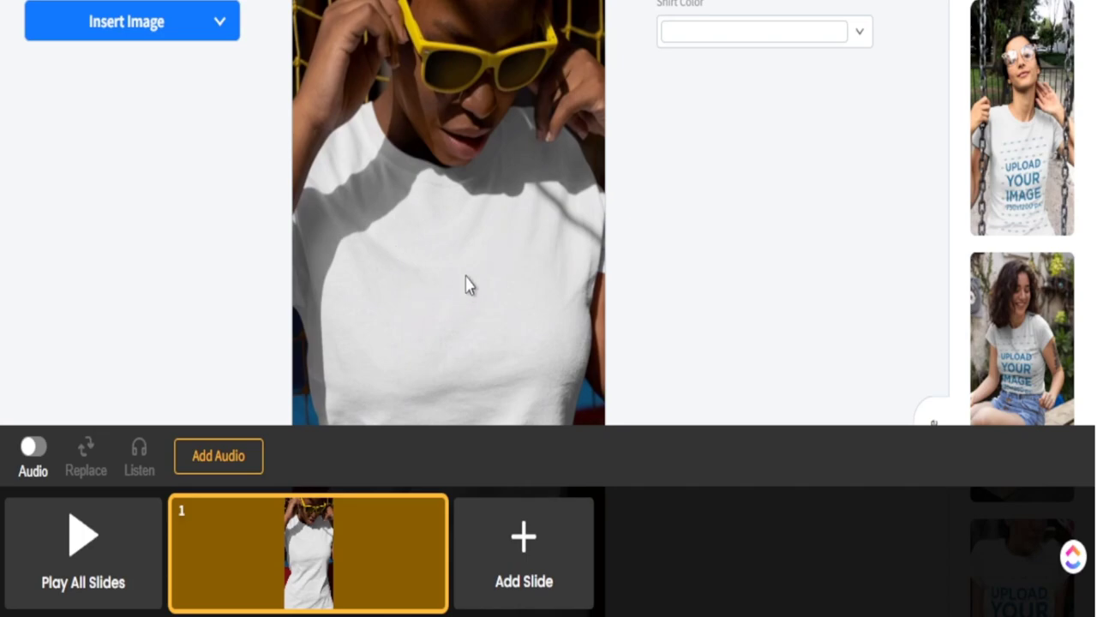
Scroll through the yellow-sunglasses t-shirt video mockup in the Placeit editor to review it.
{"action": "scroll", "coordinate": [470, 285], "scroll_direction": "down", "scroll_amount": 3}
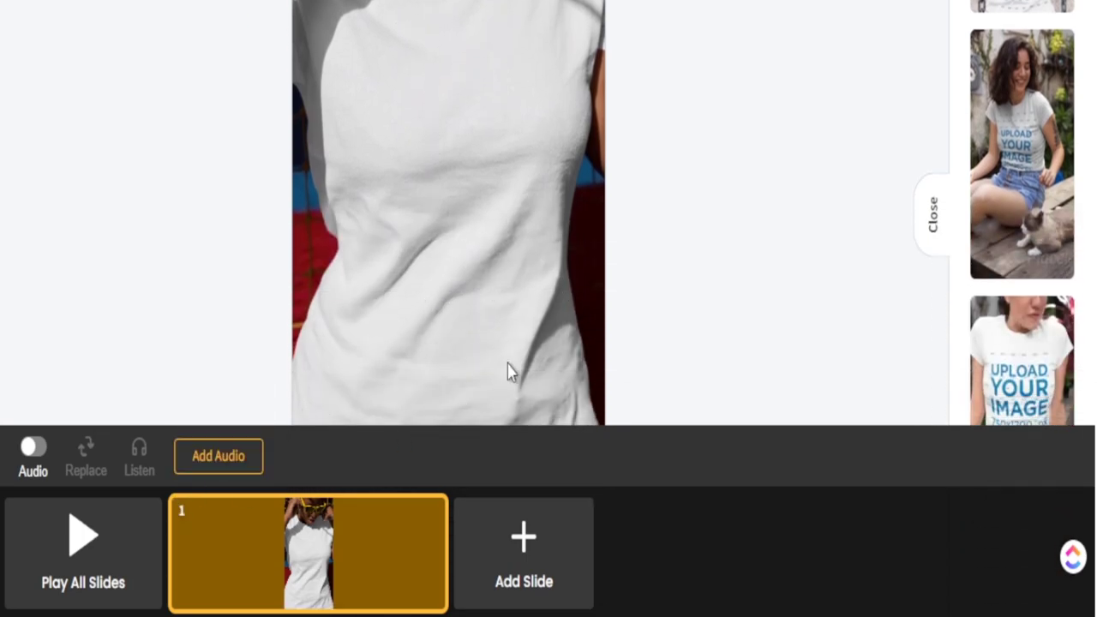
{"action": "scroll", "coordinate": [508, 371], "scroll_direction": "up", "scroll_amount": 2}
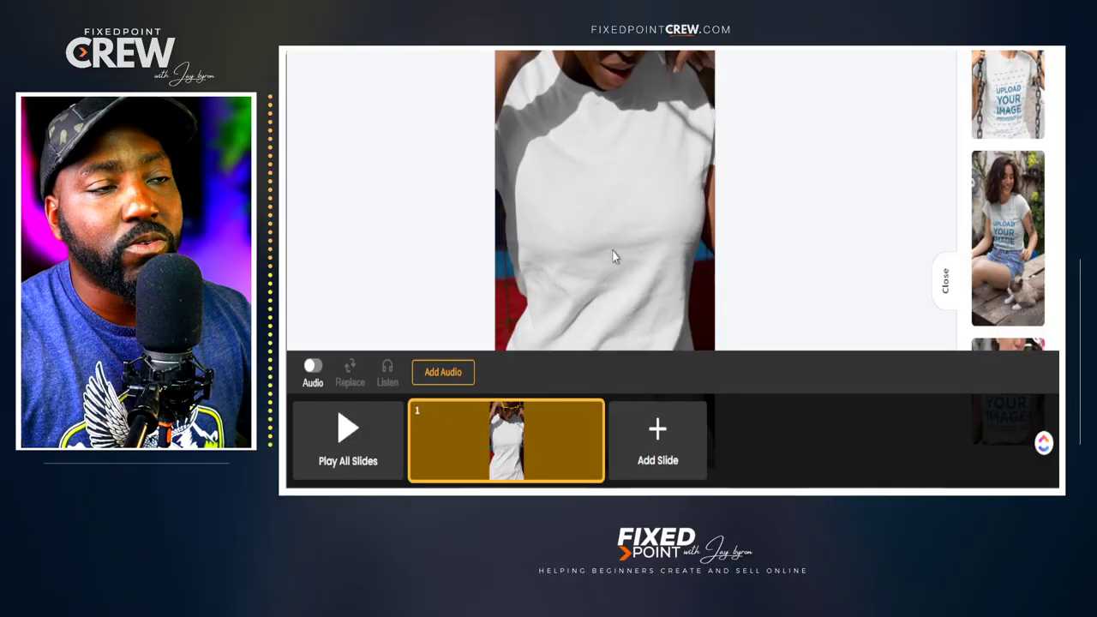
{"action": "scroll", "coordinate": [592, 274], "scroll_direction": "up", "scroll_amount": 3}
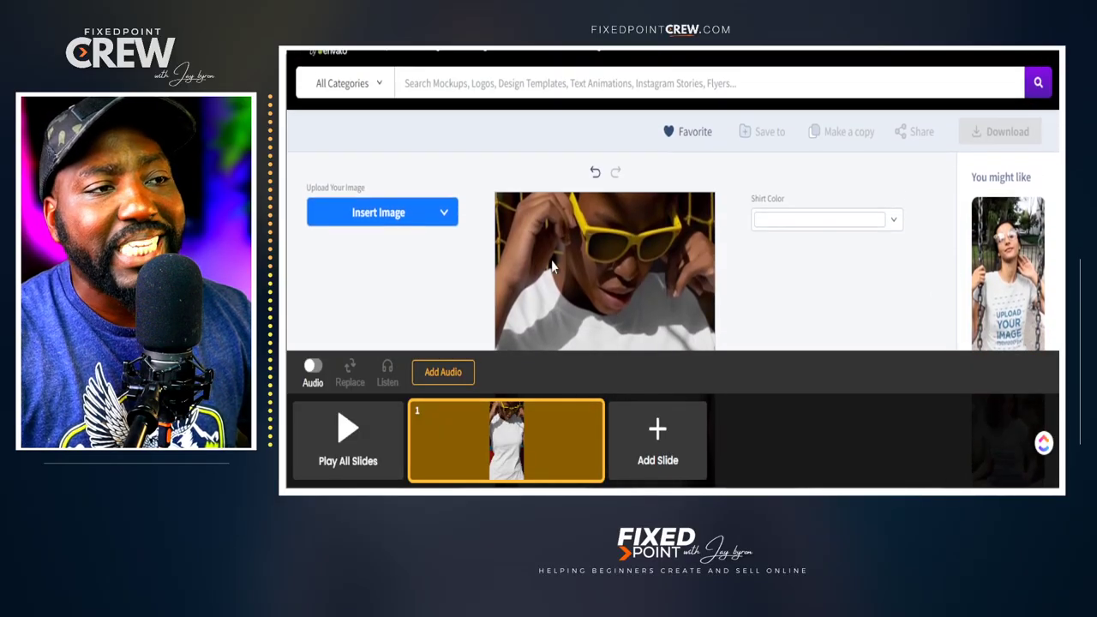
{"action": "scroll", "coordinate": [581, 264], "scroll_direction": "down", "scroll_amount": 5}
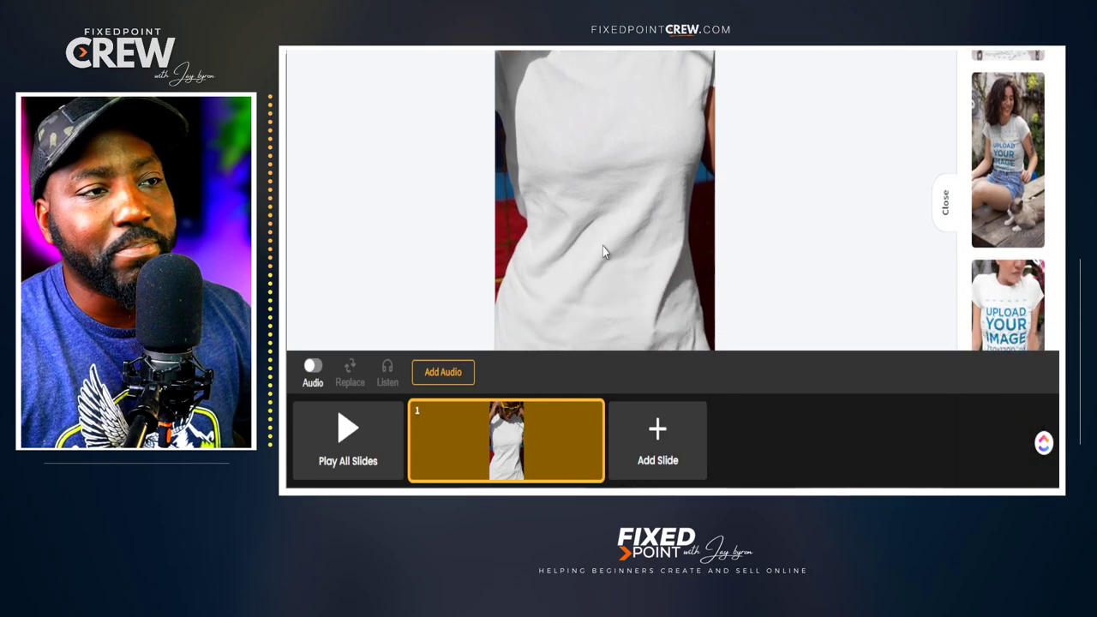
{"action": "scroll", "coordinate": [603, 249], "scroll_direction": "up", "scroll_amount": 5}
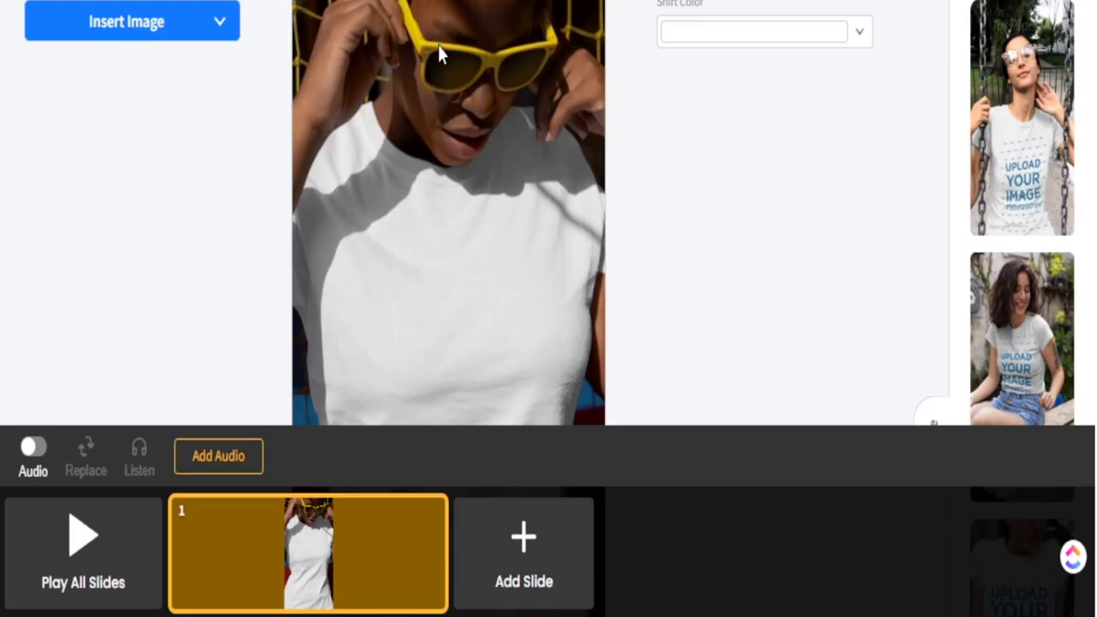